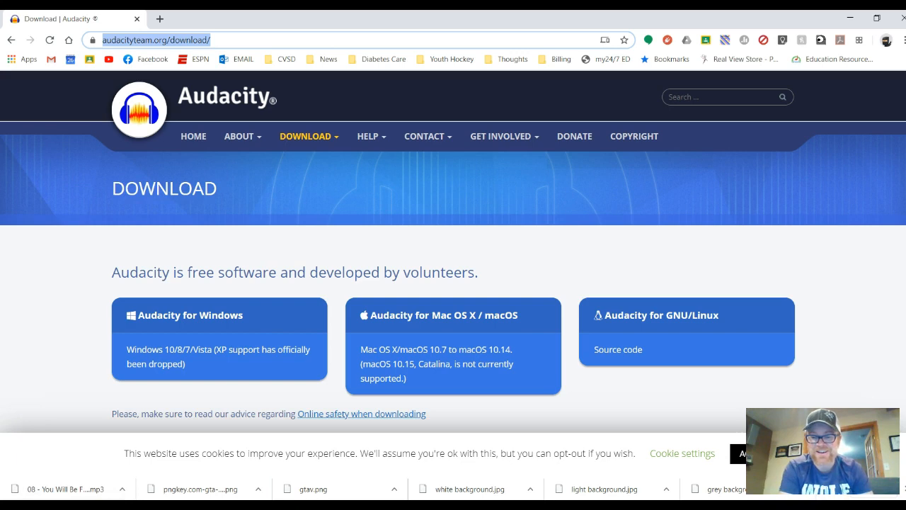
- Switch to Audacity and remove all three existing audio tracks from the parkerduet project
key(alt+Tab)
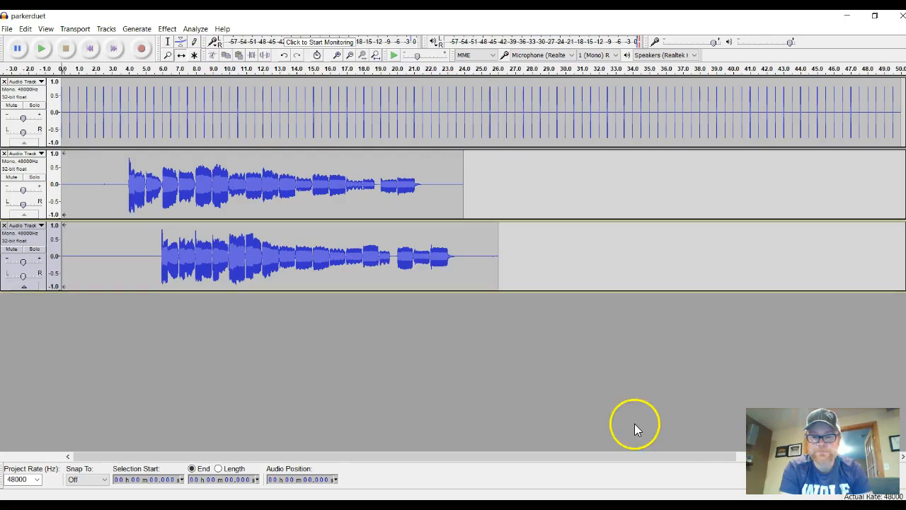
click(3, 225)
click(3, 153)
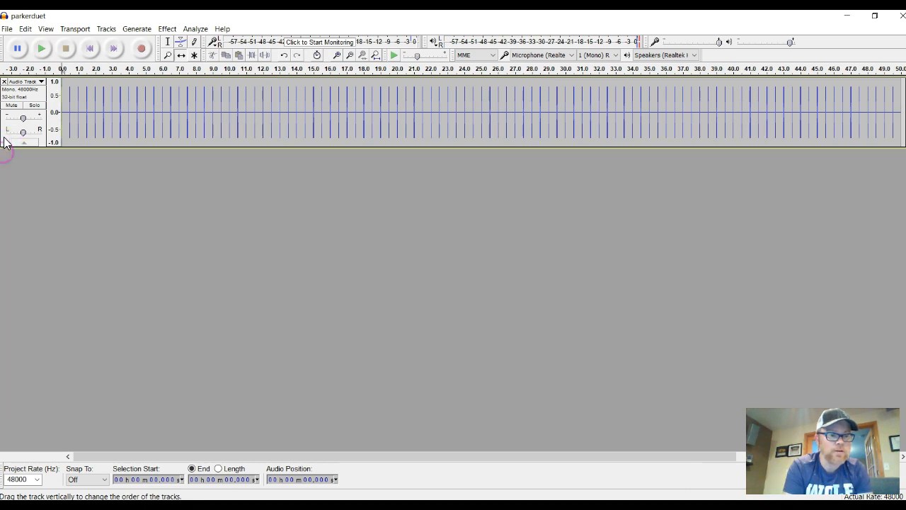
click(3, 82)
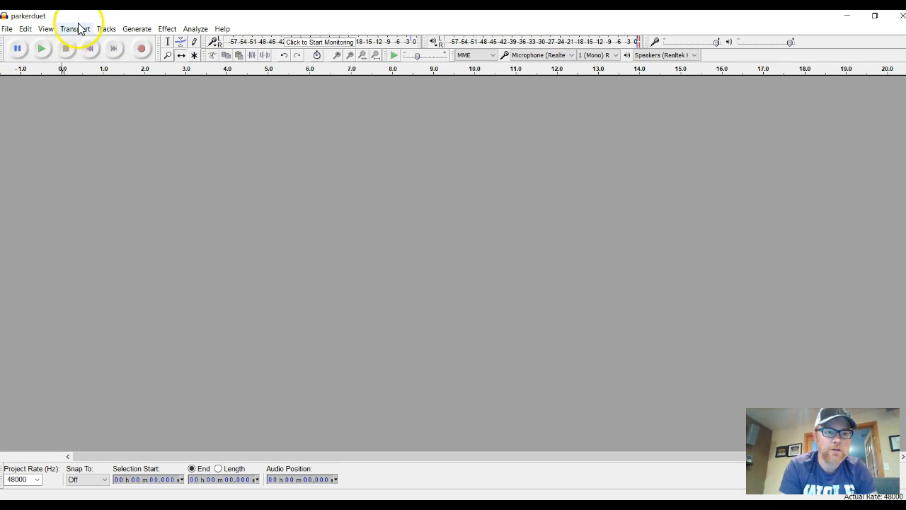
- Toggle Overdub off and back on, and check that it is enabled
click(105, 30)
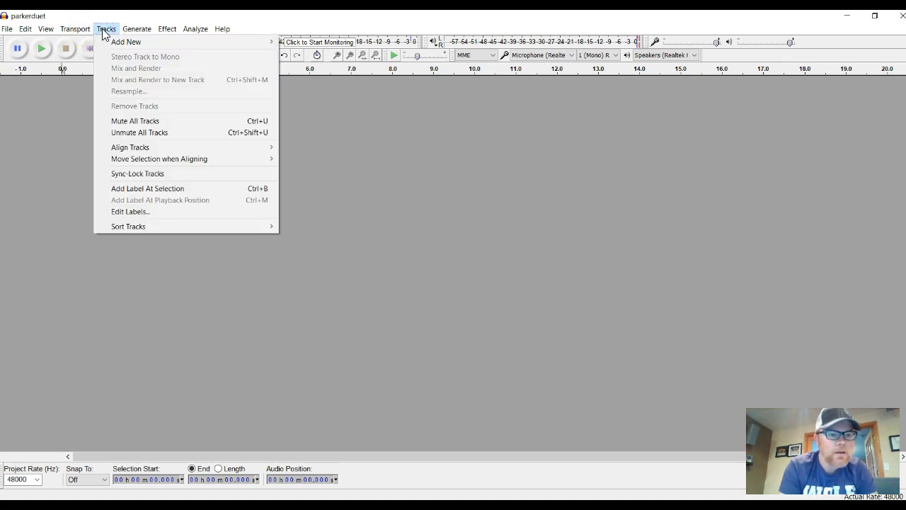
click(75, 31)
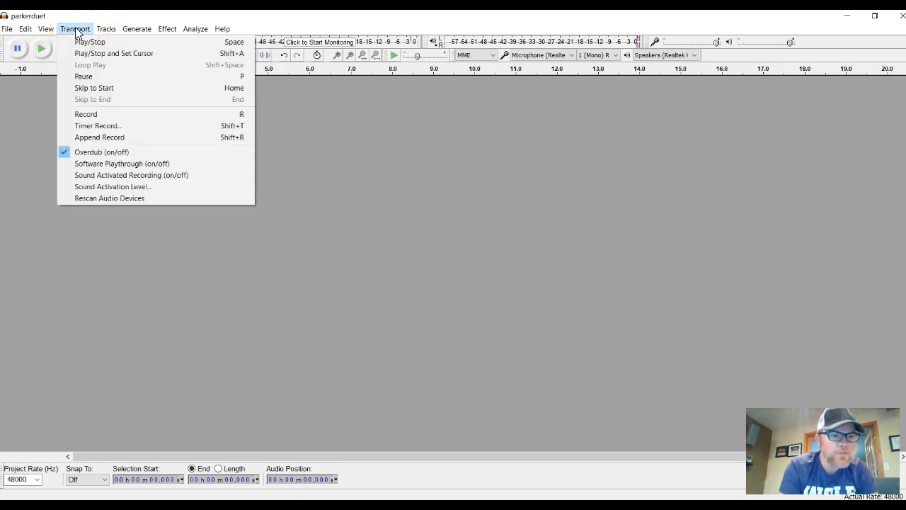
click(118, 156)
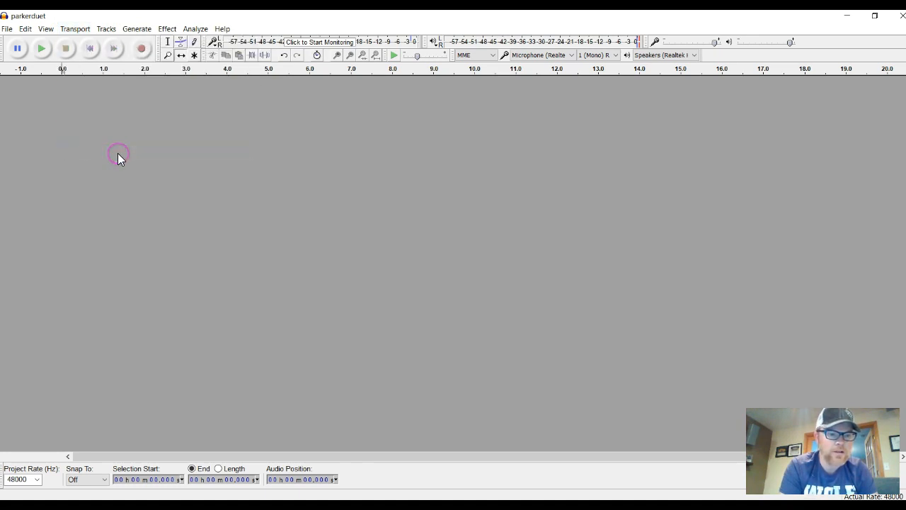
click(74, 29)
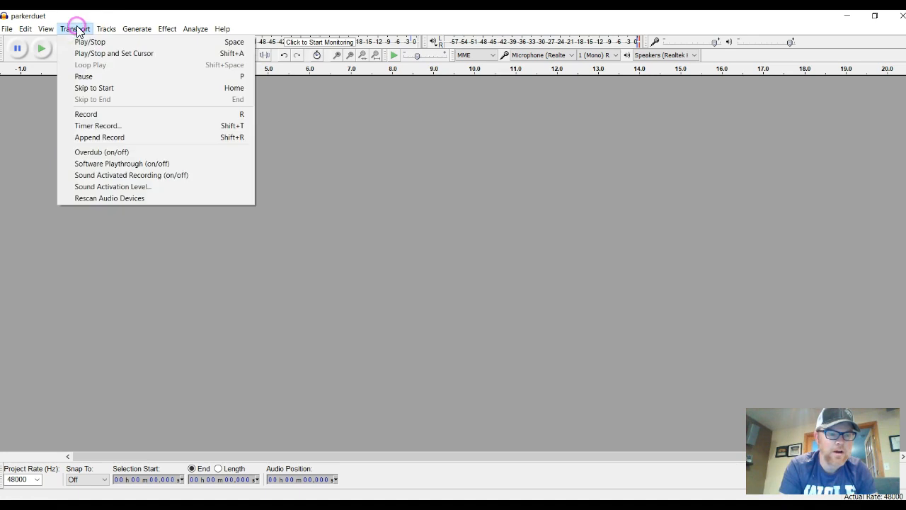
click(106, 151)
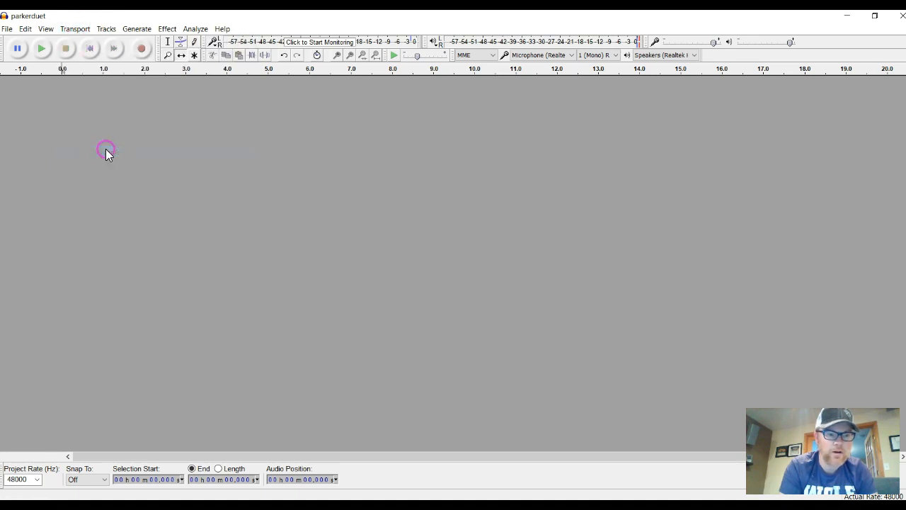
click(83, 30)
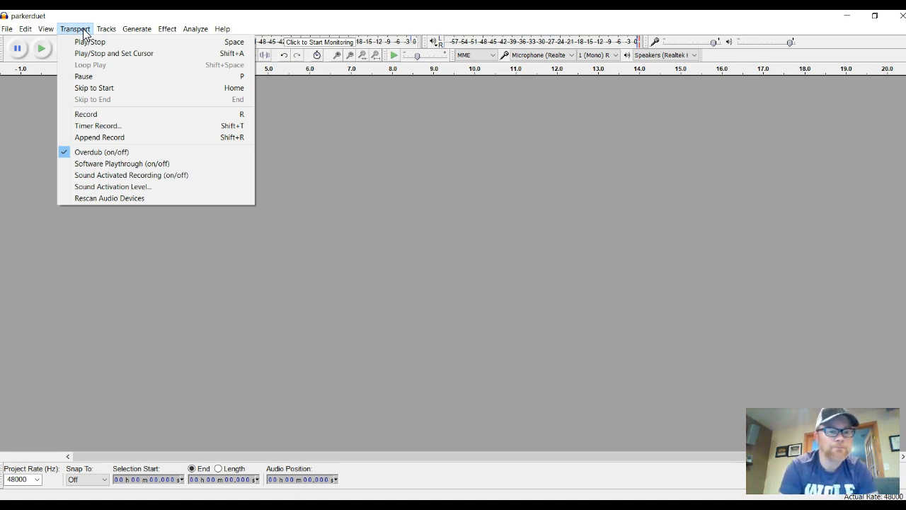
click(83, 29)
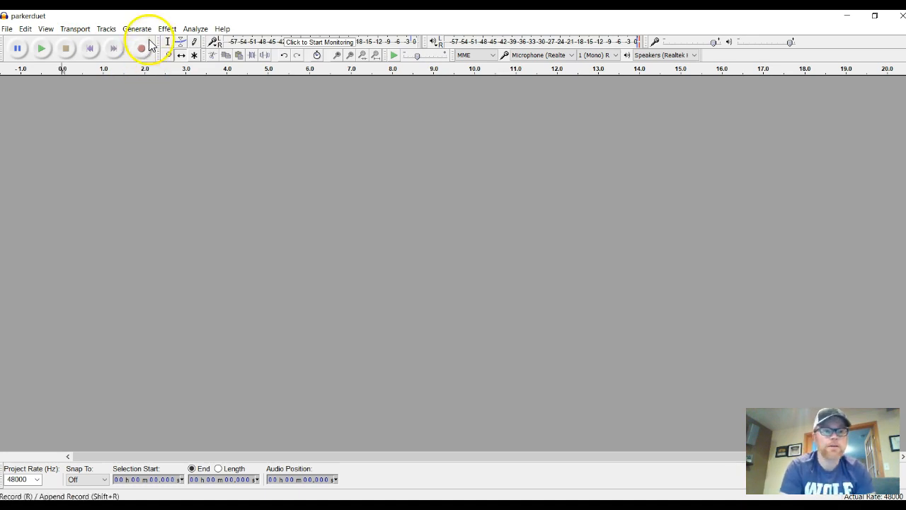
- Generate a ping click track at 120 beats per minute with 1 beat per measure and 100 measures, and preview its start
click(167, 29)
mouse_move(145, 30)
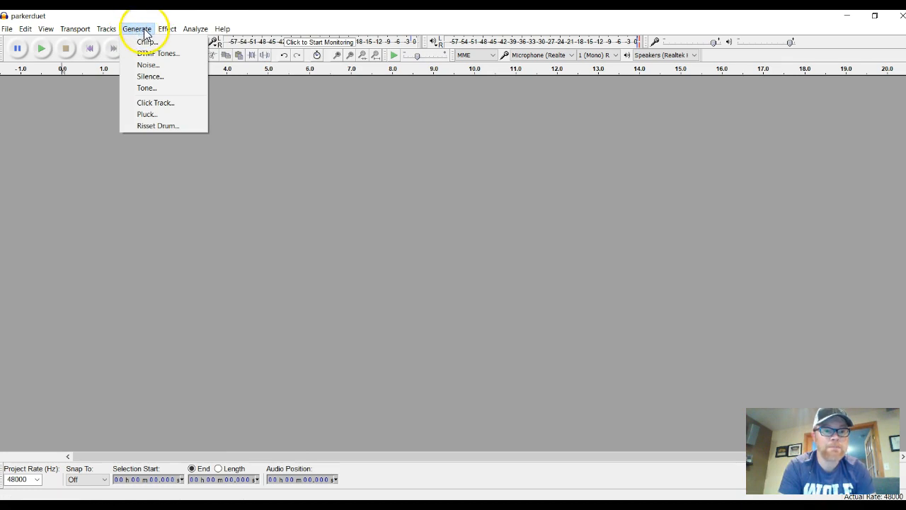
click(151, 104)
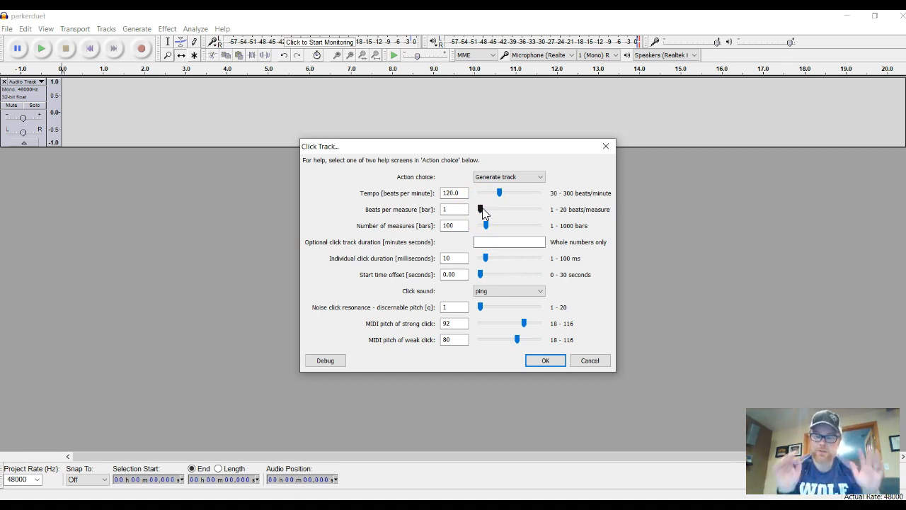
click(490, 229)
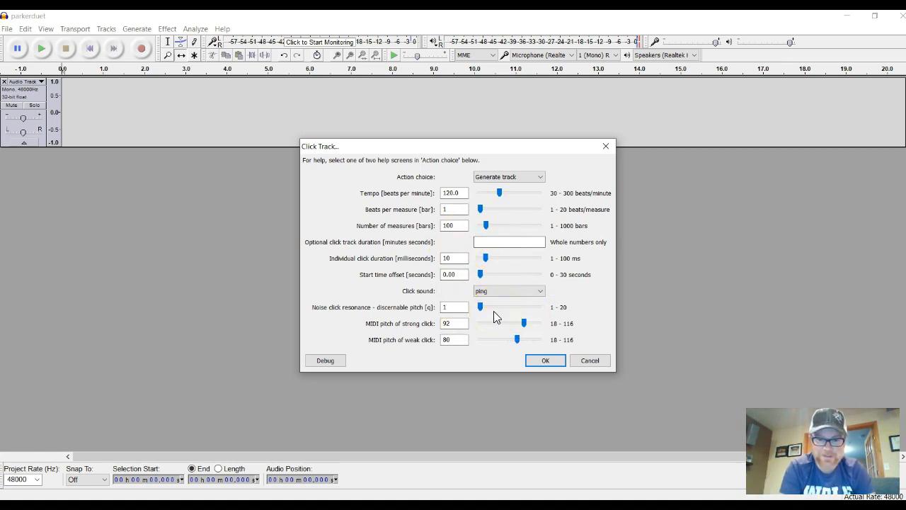
click(546, 362)
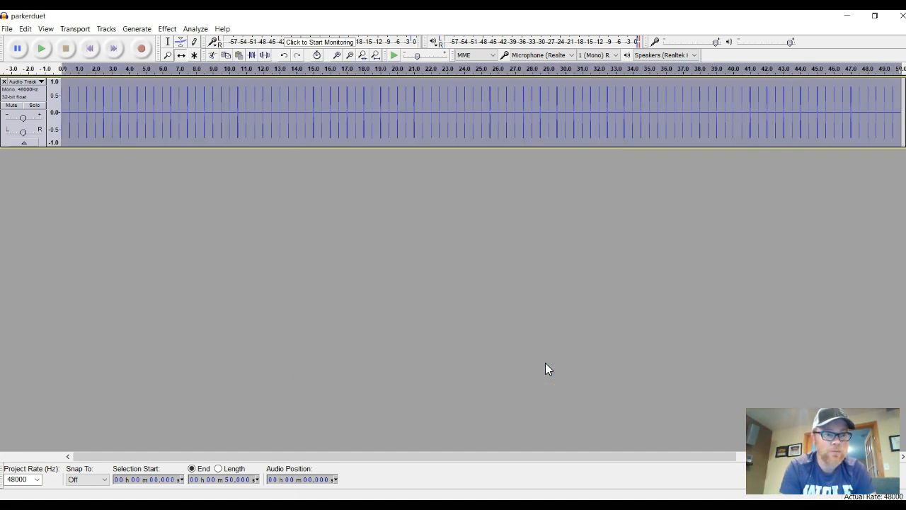
click(44, 52)
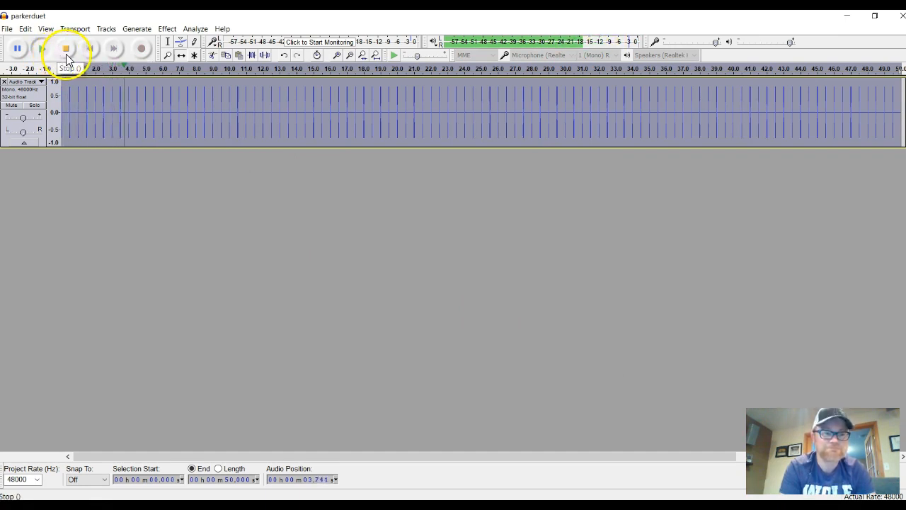
click(66, 50)
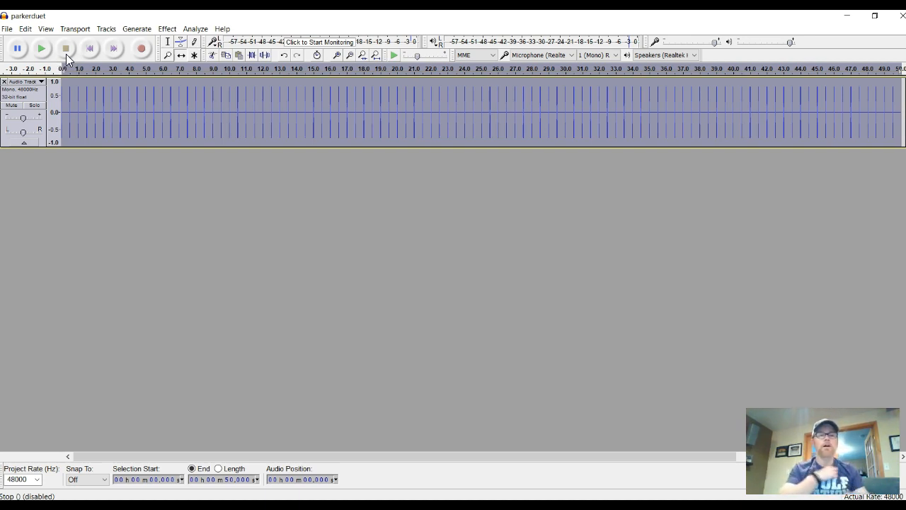
- Record a short test take against the click track and remove the track it creates
click(142, 49)
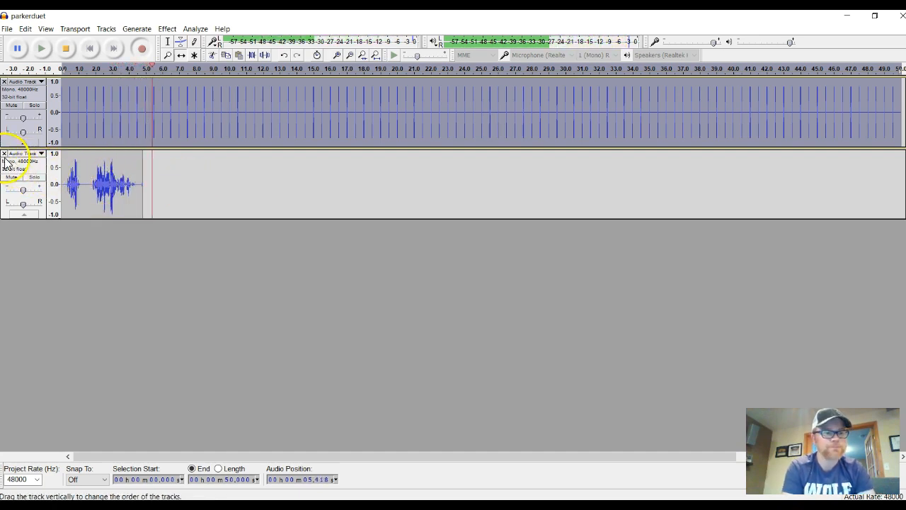
click(65, 48)
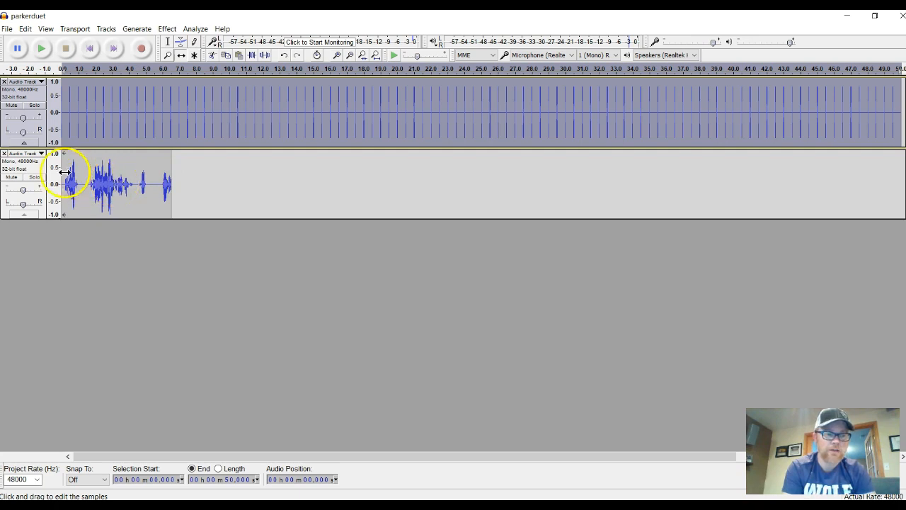
click(4, 153)
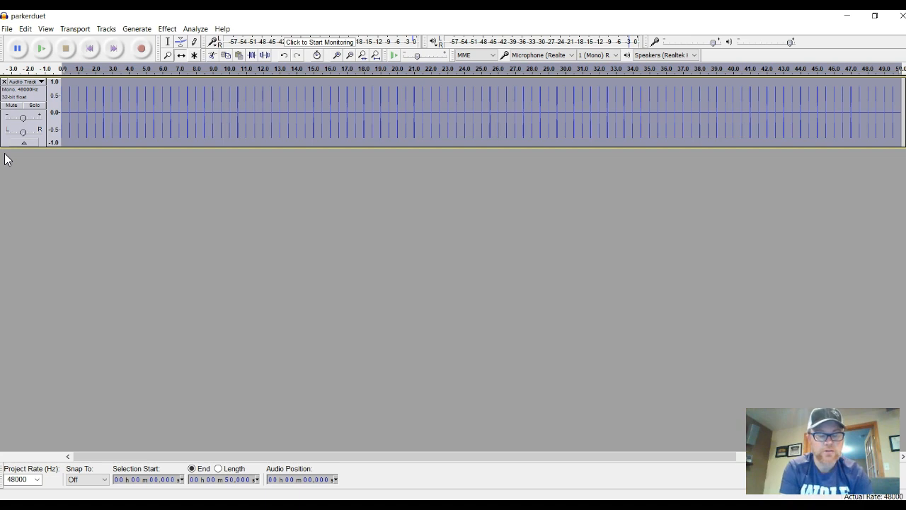
key(ctrl+z)
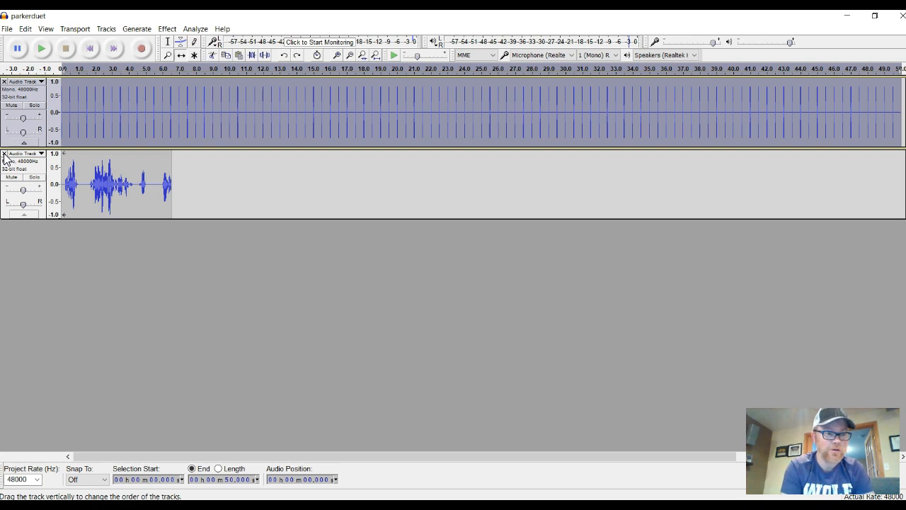
click(4, 154)
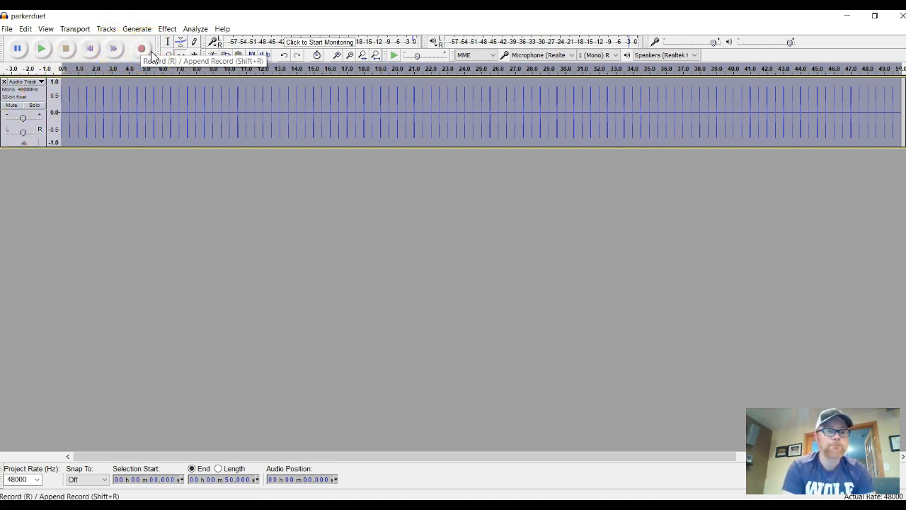
- Add a new empty mono audio track below the click track
click(105, 29)
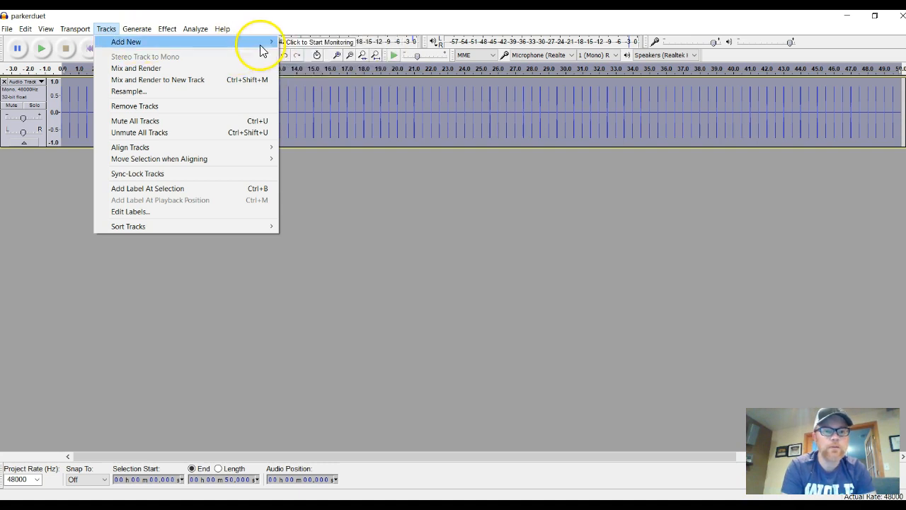
mouse_move(276, 46)
click(304, 40)
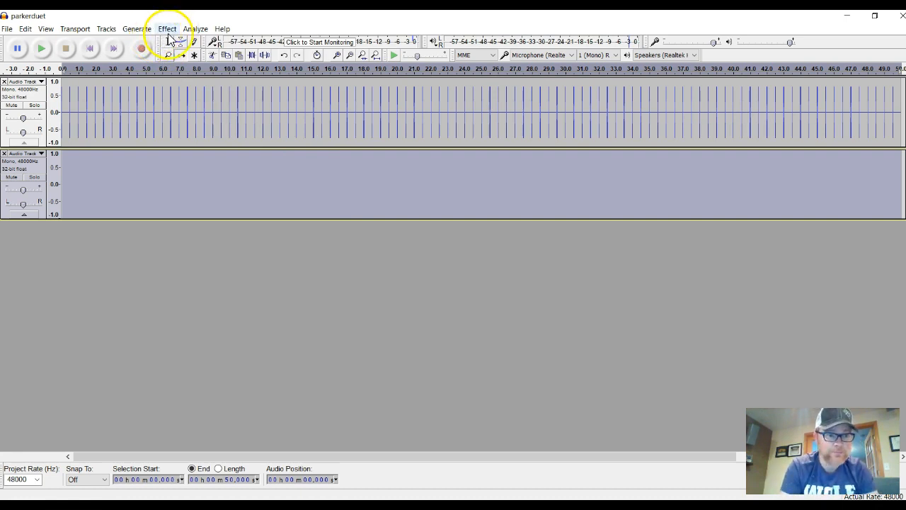
- Add a new empty stereo track below the mono tracks and remove it again
click(106, 28)
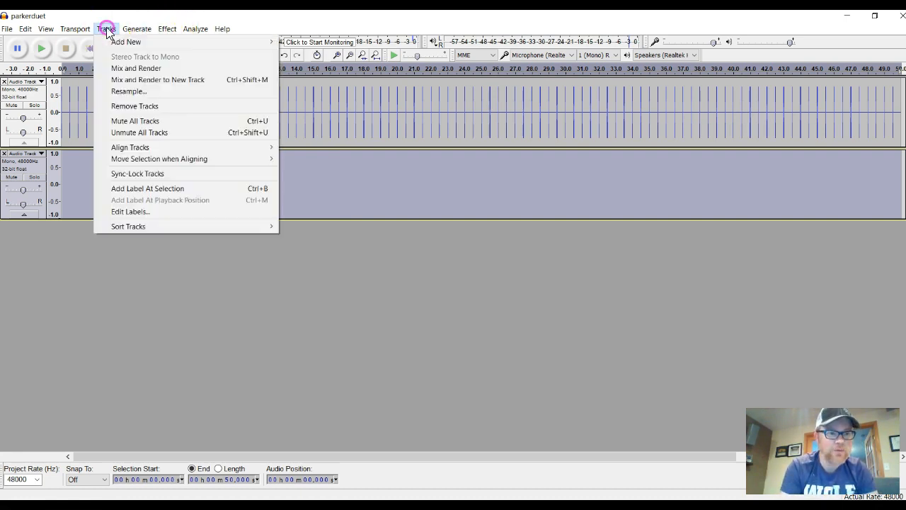
mouse_move(114, 42)
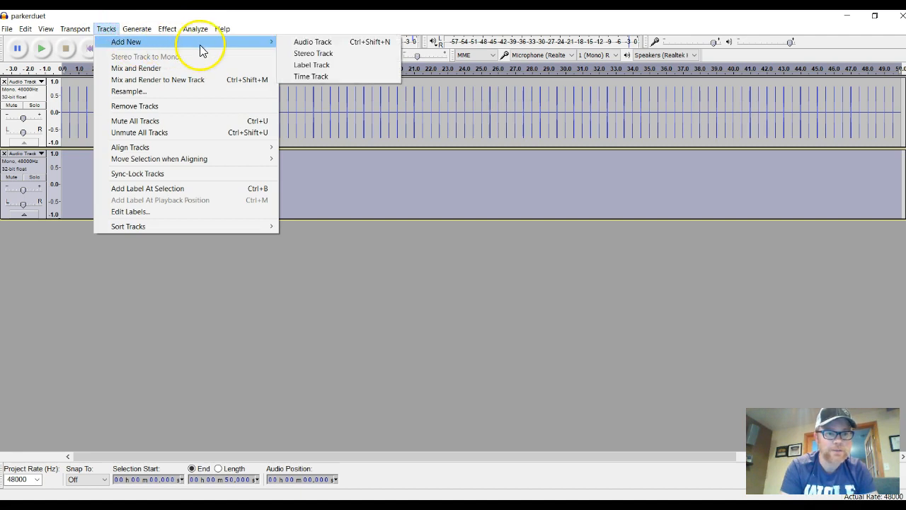
click(310, 53)
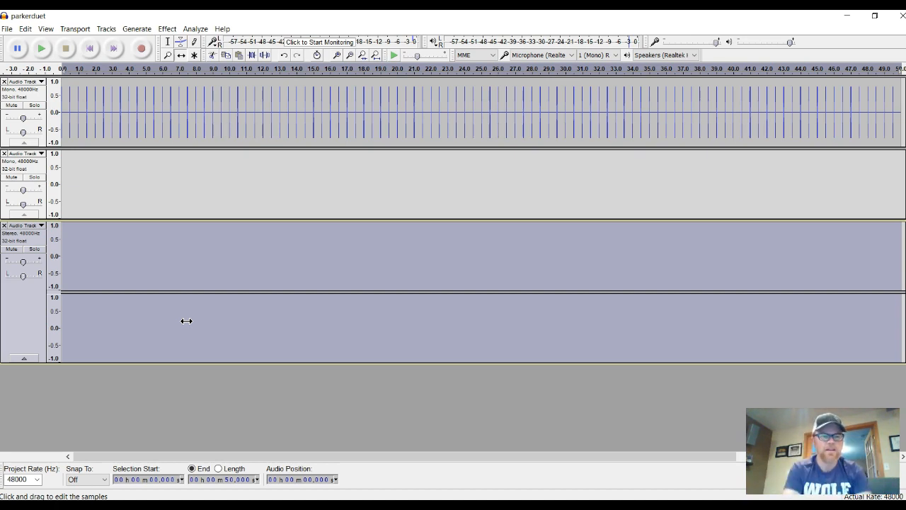
click(4, 226)
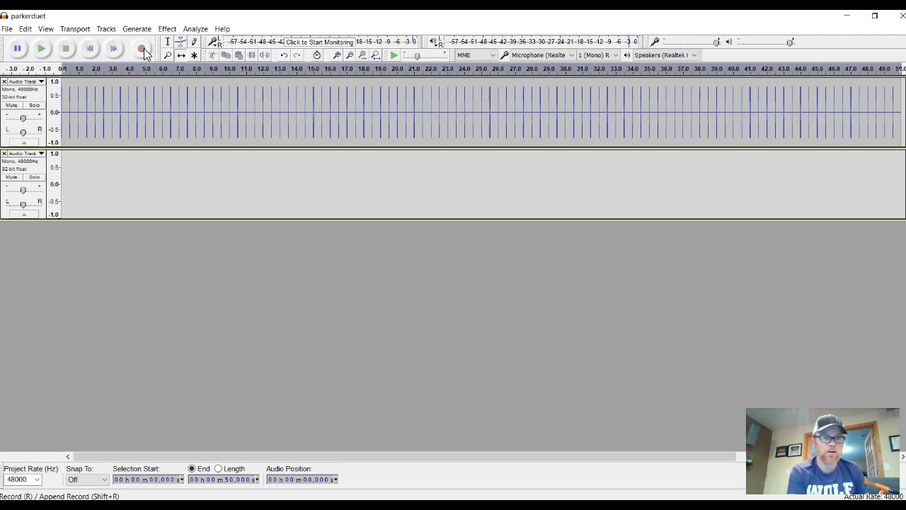
- Record the first instrument part against the click track and remove the empty mono track above the recording
click(143, 48)
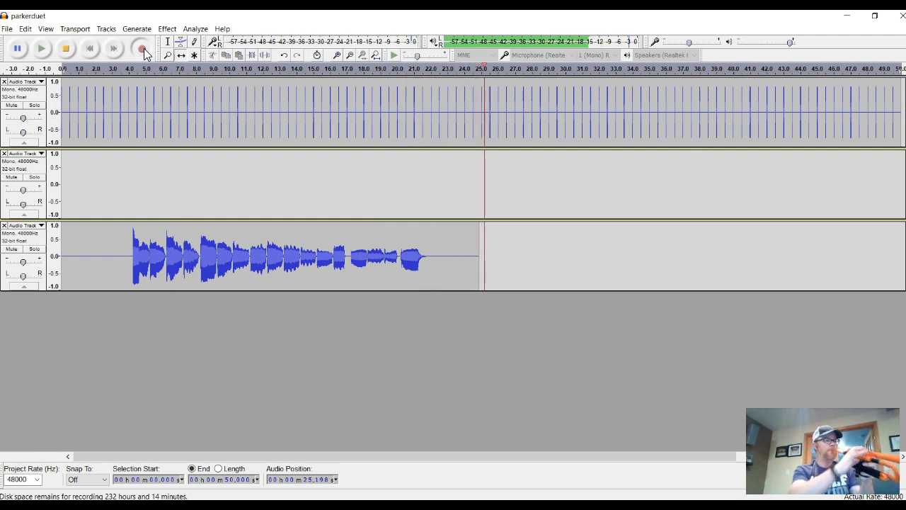
click(70, 49)
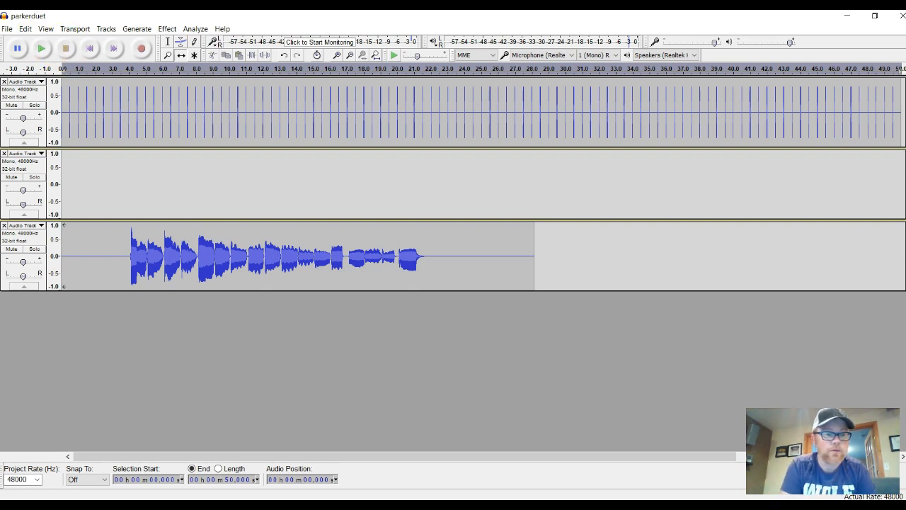
click(3, 154)
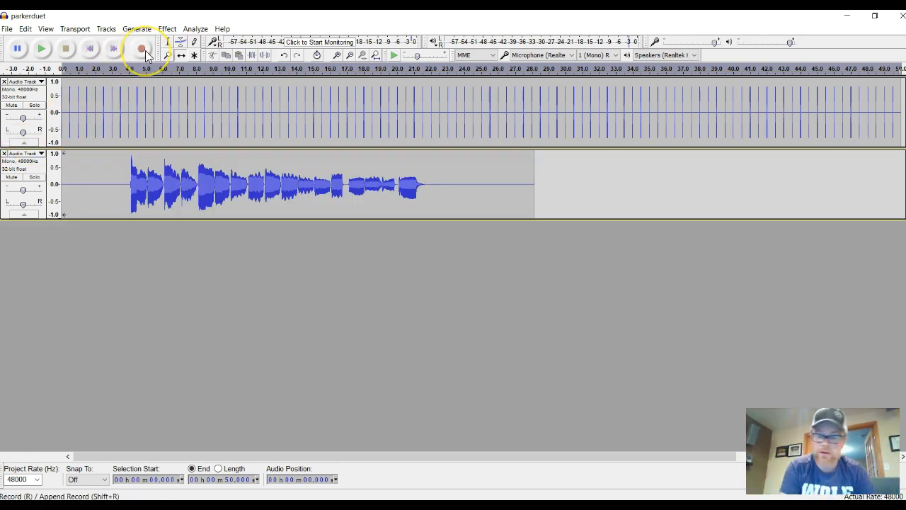
- Play back the recorded part together with the click track from the beginning, and stop playback
click(40, 49)
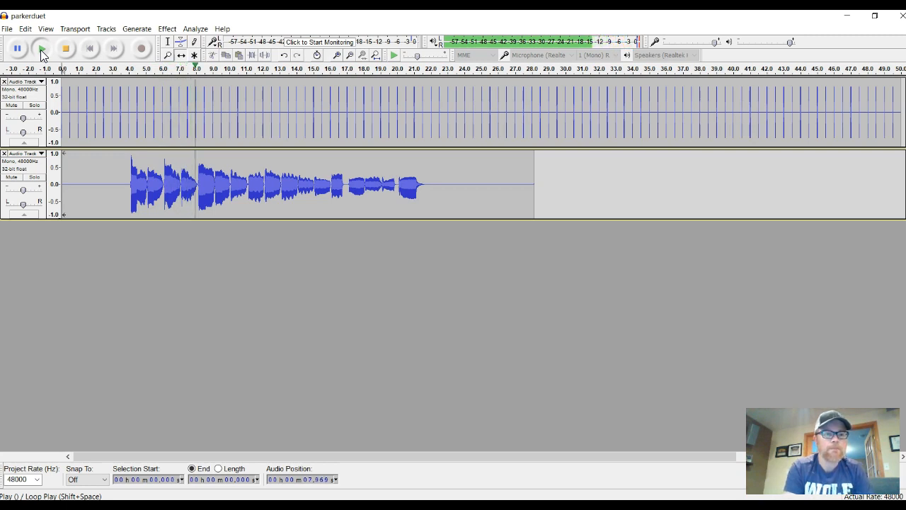
click(65, 49)
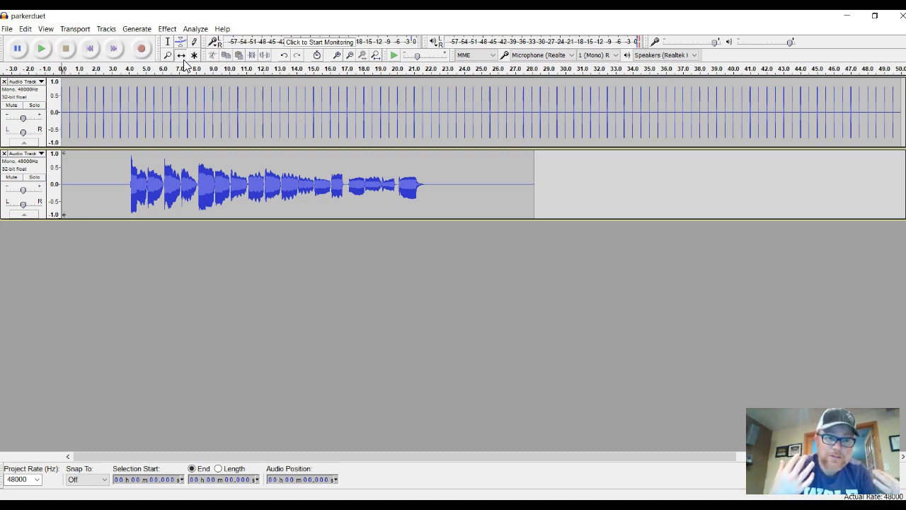
- Select the recorded first part from about 3.6 to 23.5 s and shift it about 0.06 s earlier with the Time Shift tool
click(167, 45)
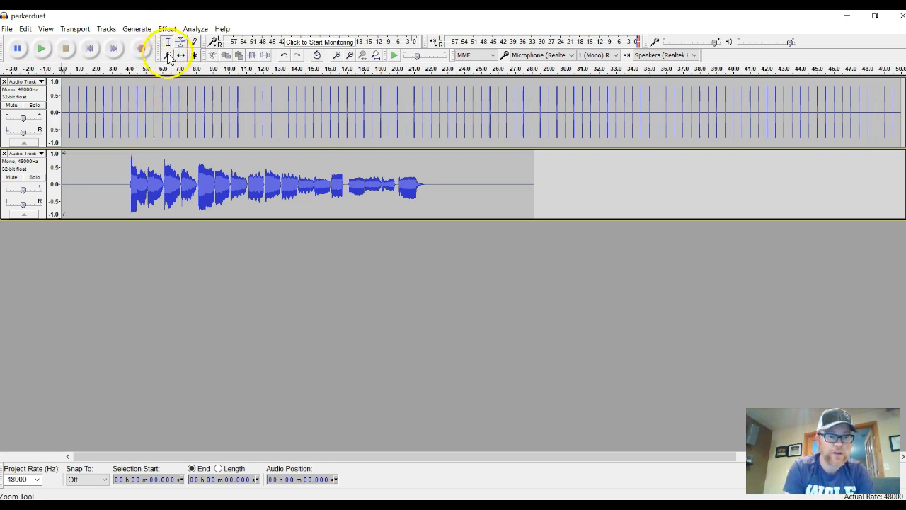
drag(123, 172, 457, 181)
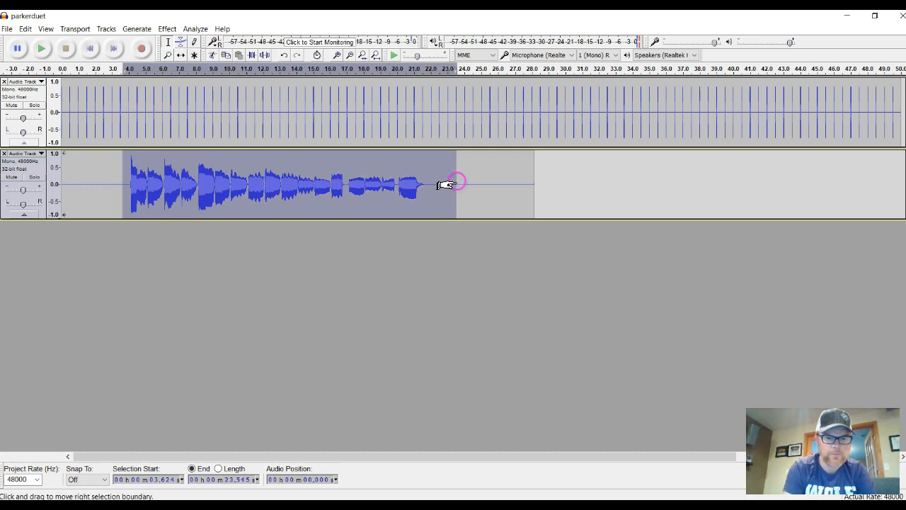
click(180, 55)
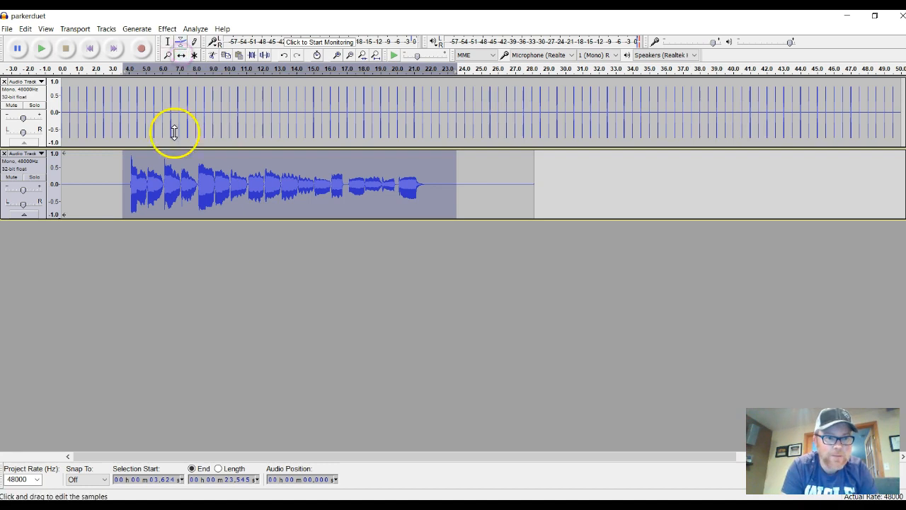
click(180, 168)
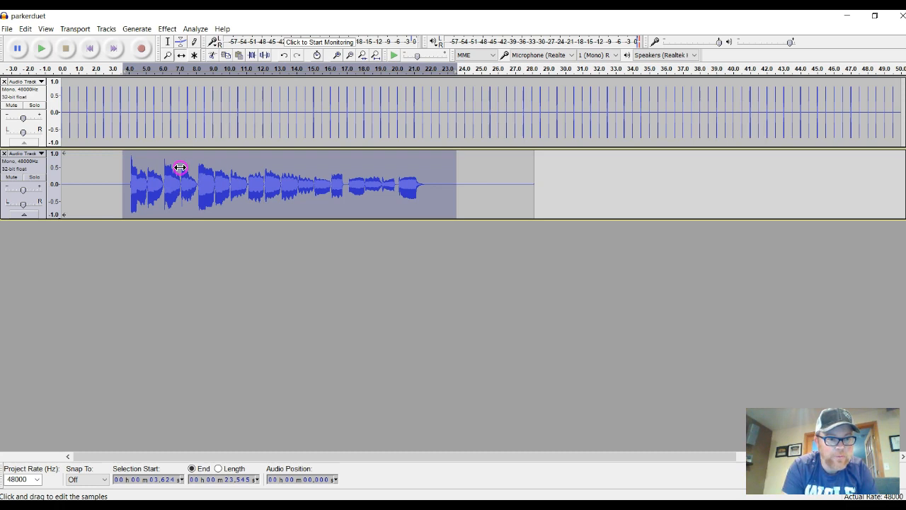
drag(181, 168, 179, 168)
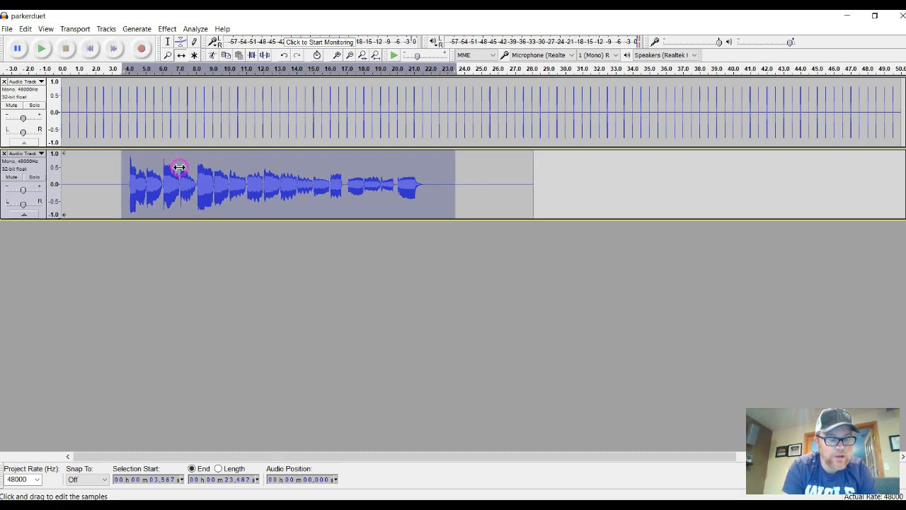
- Play back the shifted first part with the click track from the beginning to check its timing, and stop playback
click(90, 48)
click(46, 47)
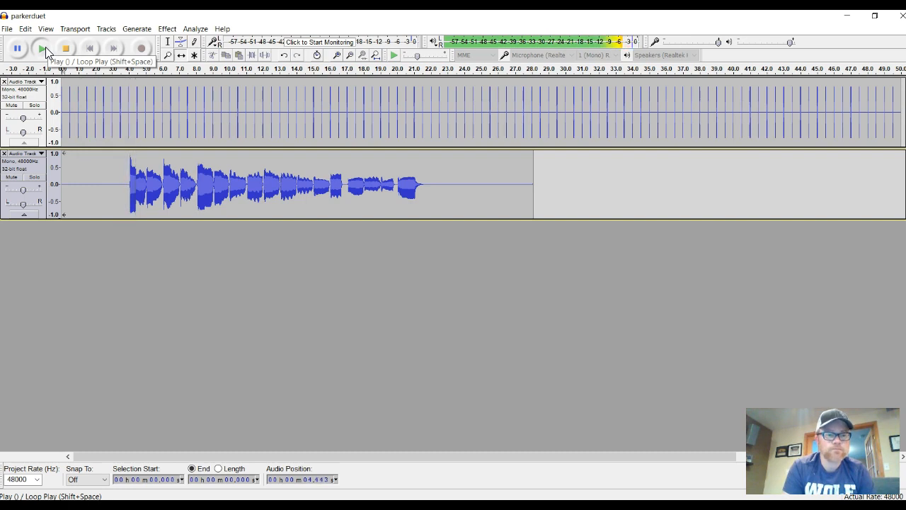
click(67, 48)
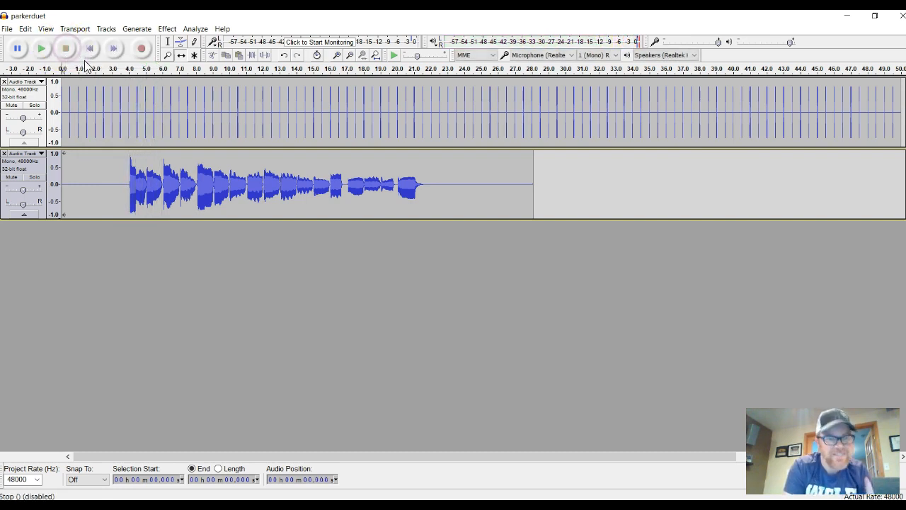
- Shift the first part slightly earlier again so it starts at about 4 s, and play it through from the beginning with the clicks
drag(178, 174, 176, 174)
click(90, 49)
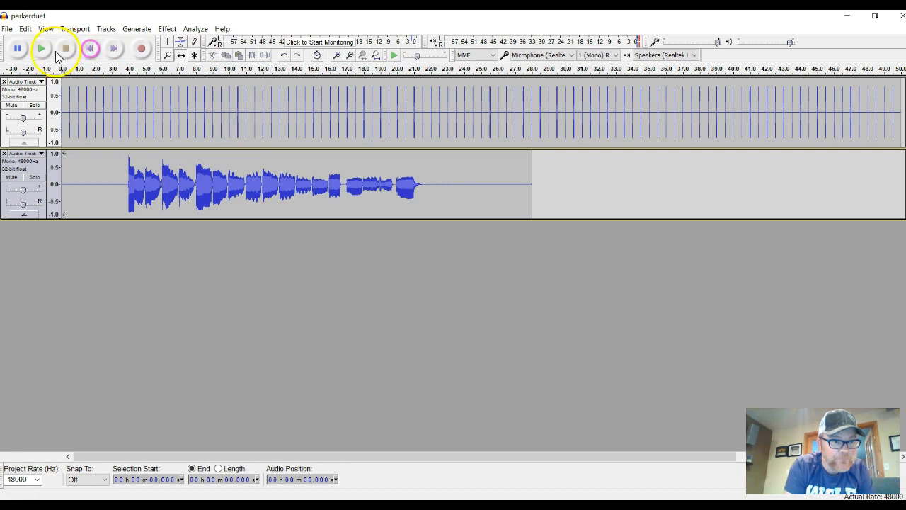
click(41, 50)
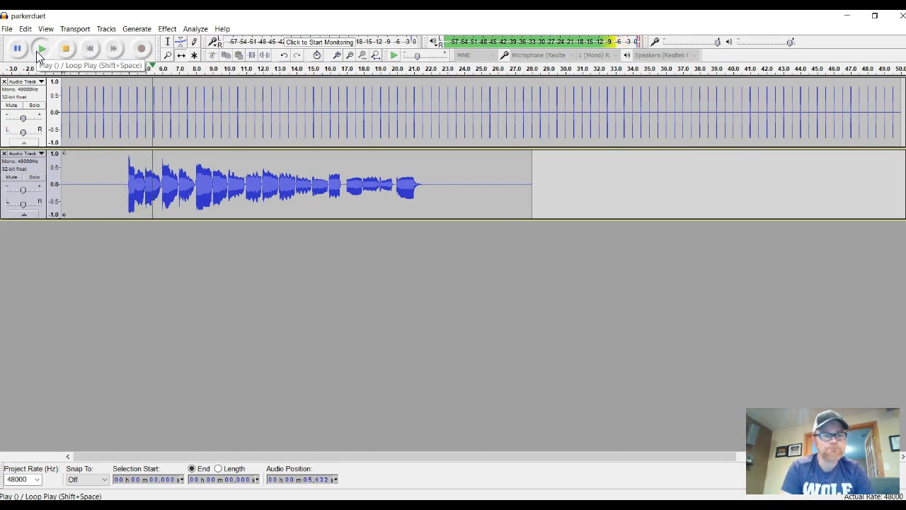
click(63, 55)
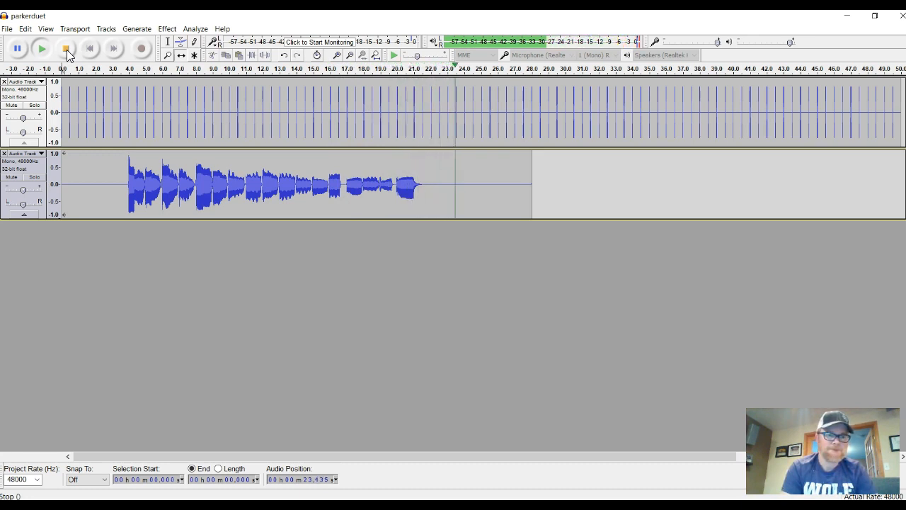
click(67, 50)
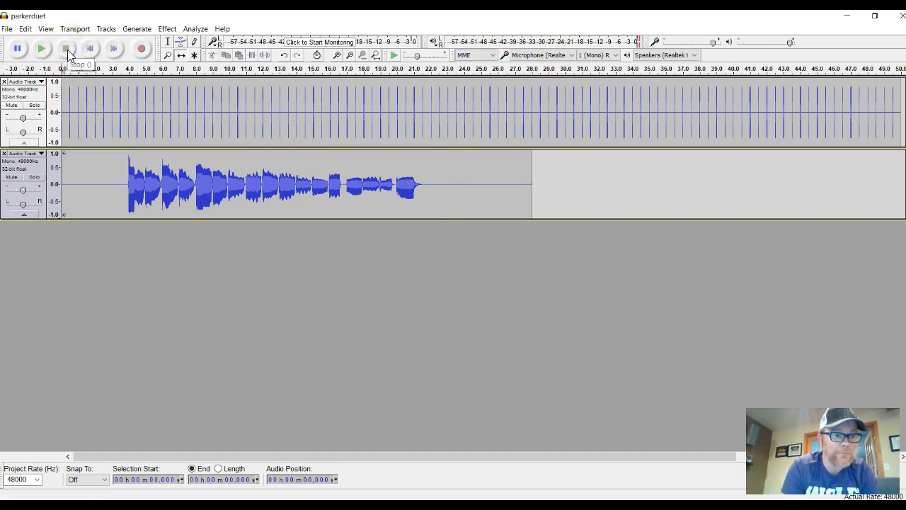
- Try out soloing and muting the click track, and switch both off again
click(35, 107)
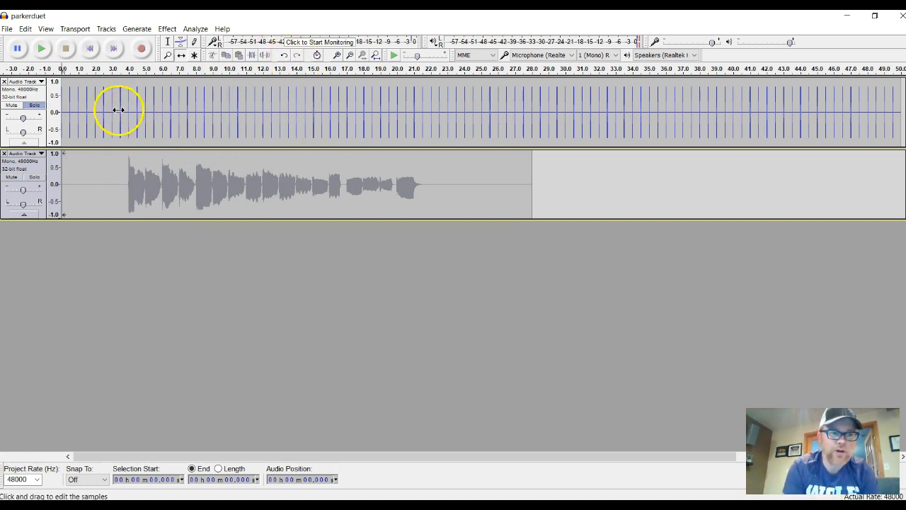
click(13, 107)
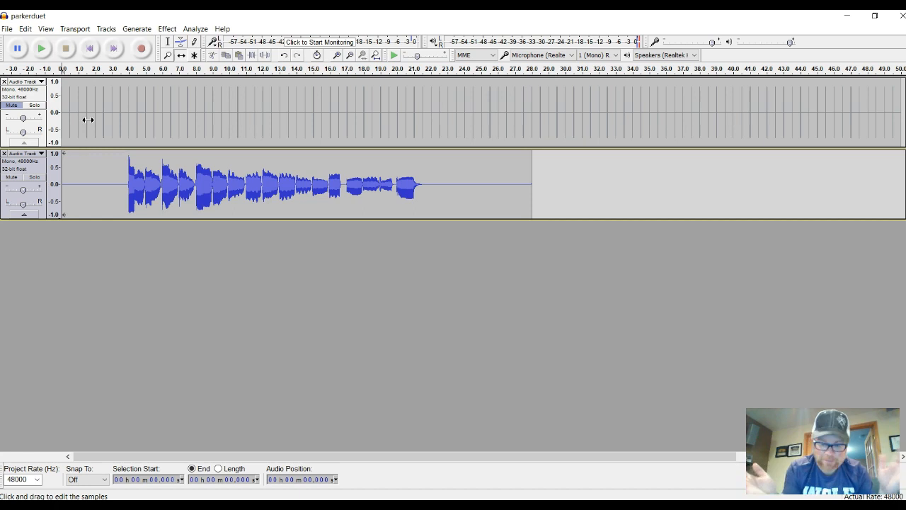
click(13, 106)
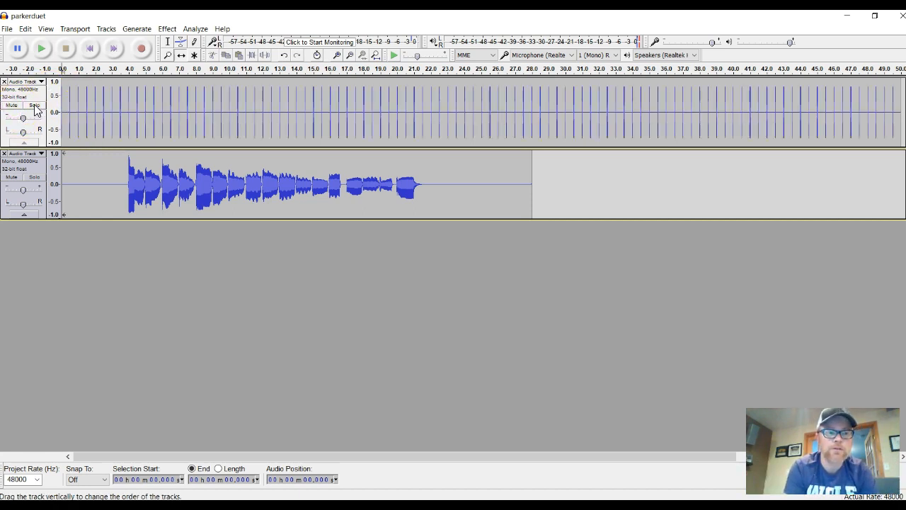
- Solo the click track, record the second instrument part on a new track against it, and turn the solo off
click(34, 106)
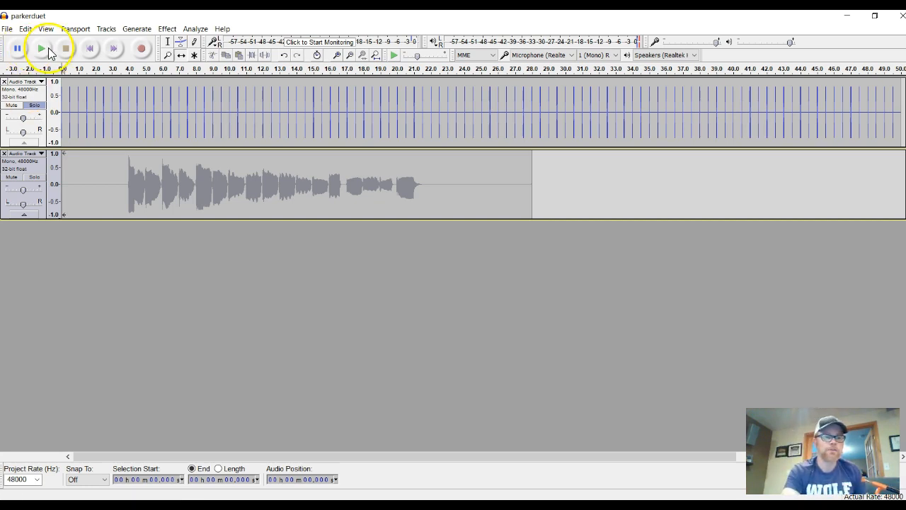
click(142, 49)
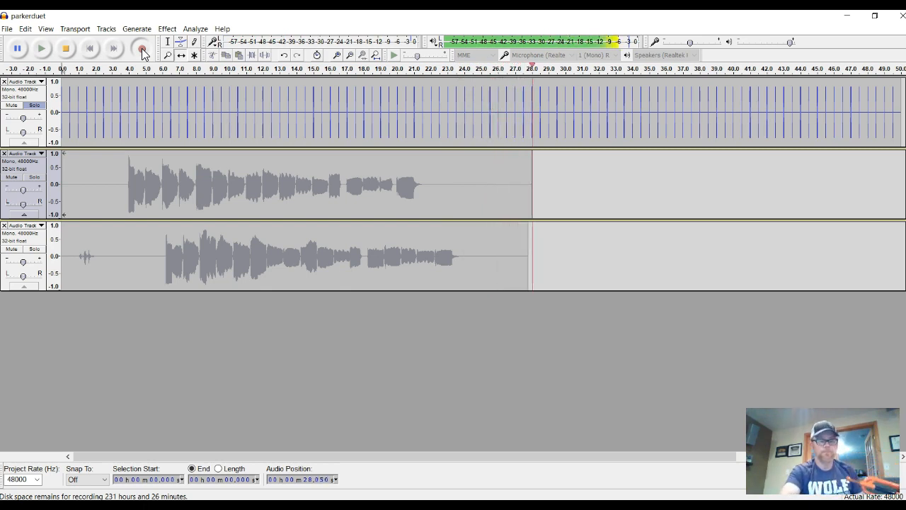
click(66, 48)
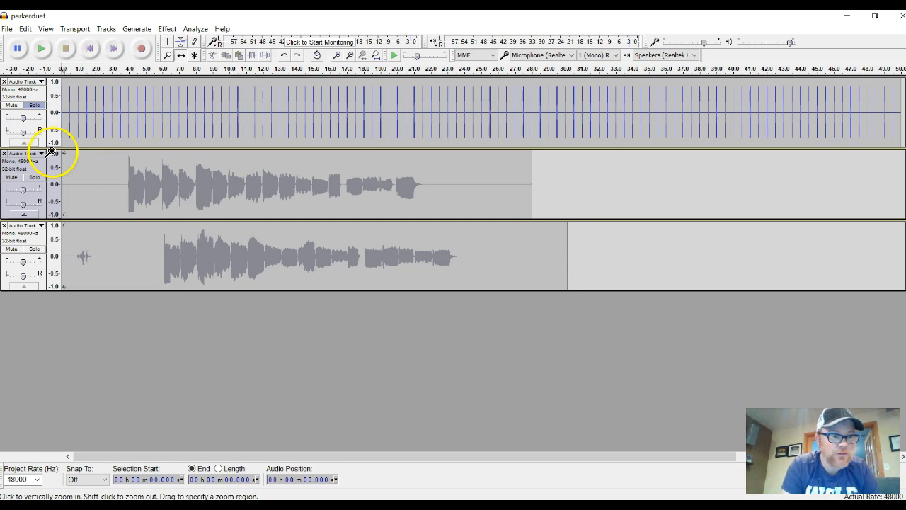
click(34, 105)
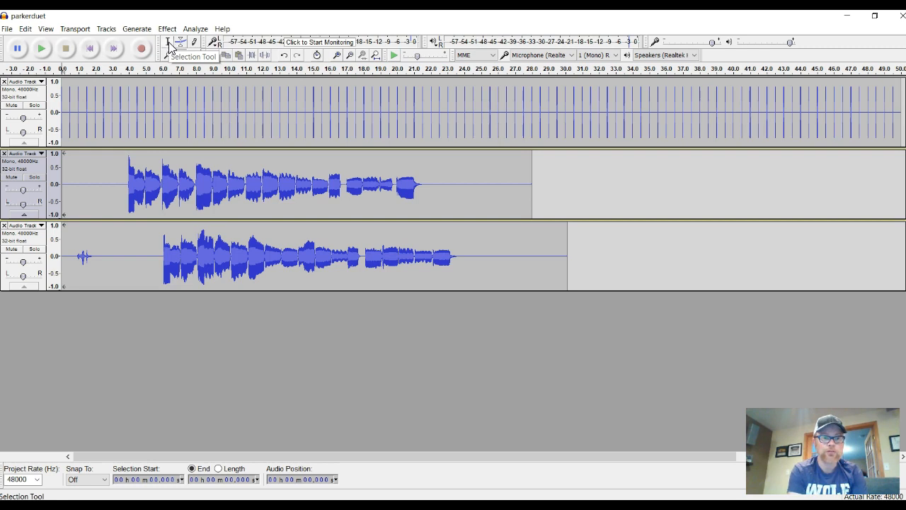
- Select the stray noise before the second part's music, from about 0.9 to 2.4 s
click(170, 46)
click(105, 257)
drag(105, 257, 73, 257)
drag(102, 178, 307, 186)
drag(101, 256, 77, 256)
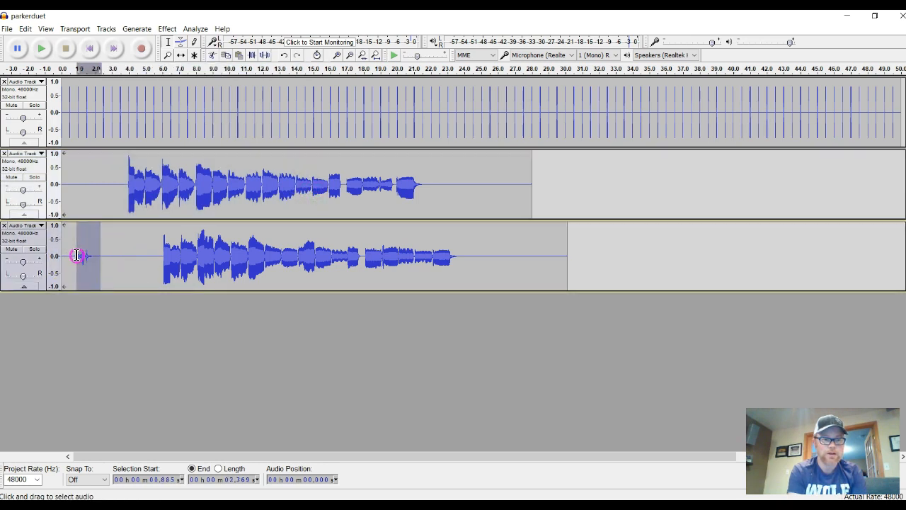
- Try deleting the selected noise from the second part, and undo the deletion
click(136, 31)
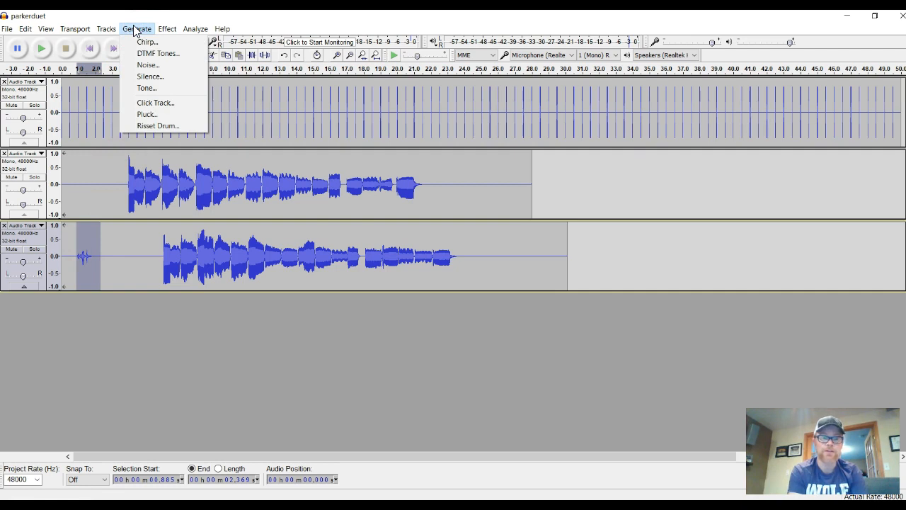
click(135, 31)
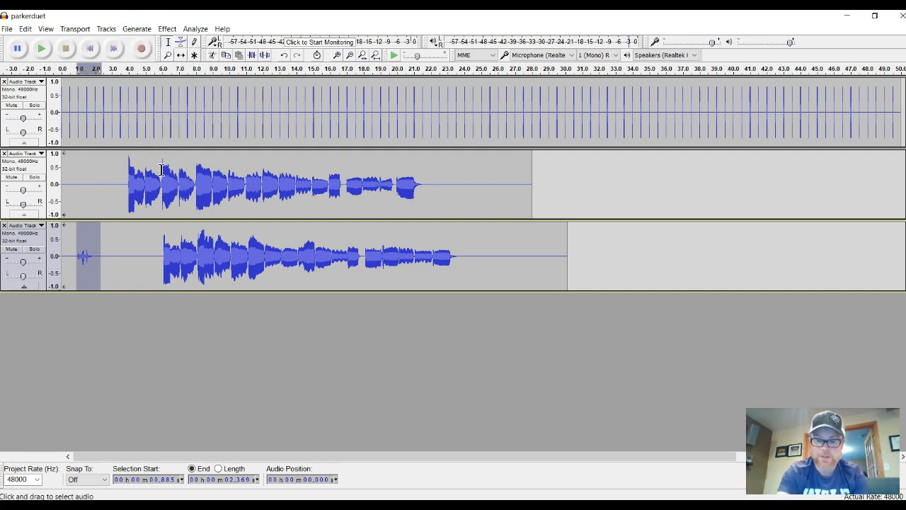
key(Delete)
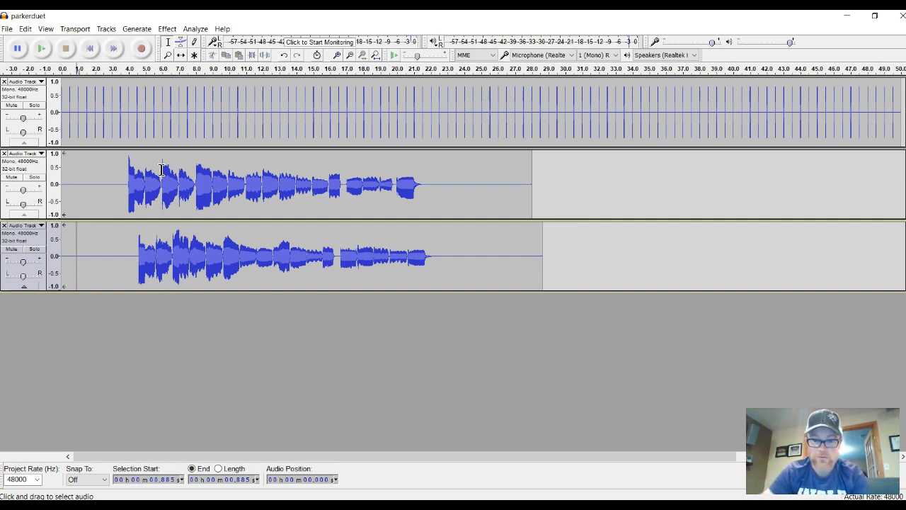
key(ctrl+z)
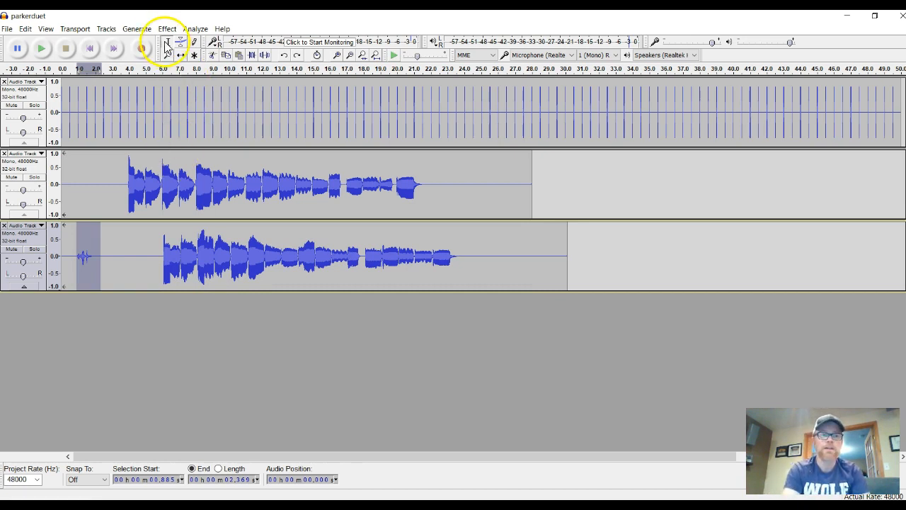
- Replace the selected noise in the second part with generated silence, keeping the proposed duration
click(137, 29)
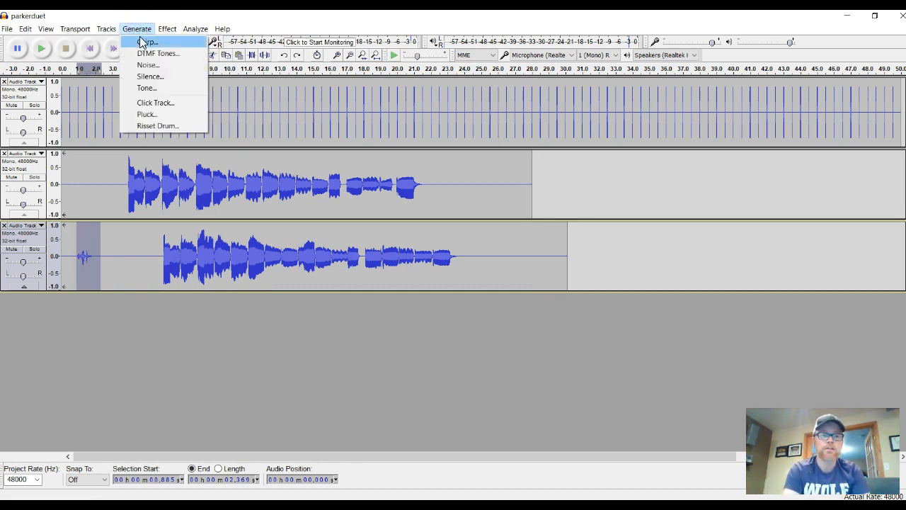
click(149, 79)
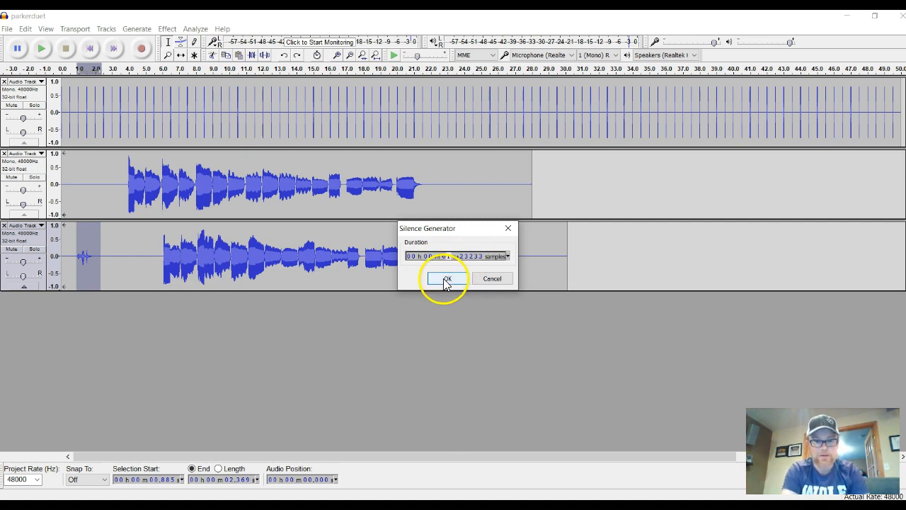
click(445, 279)
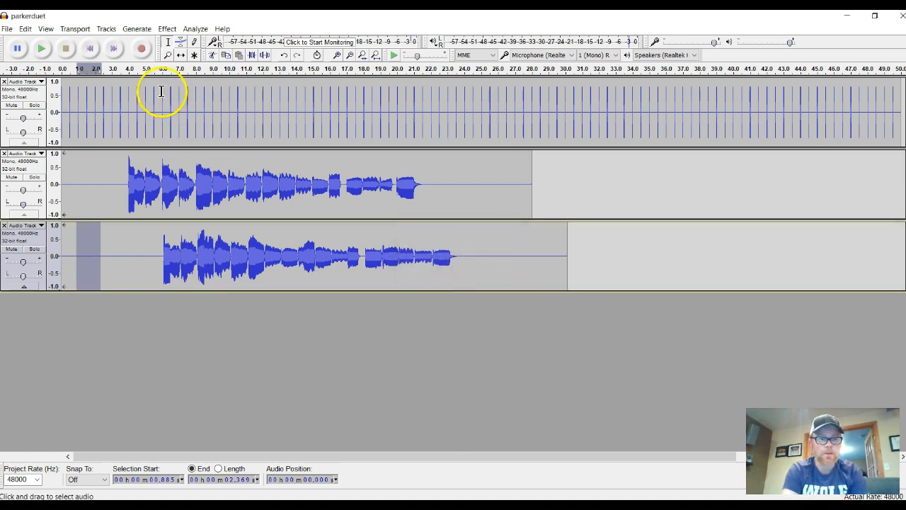
- Play back both recorded parts with the click track from the beginning to check how they line up, and stop playback
click(90, 48)
click(42, 48)
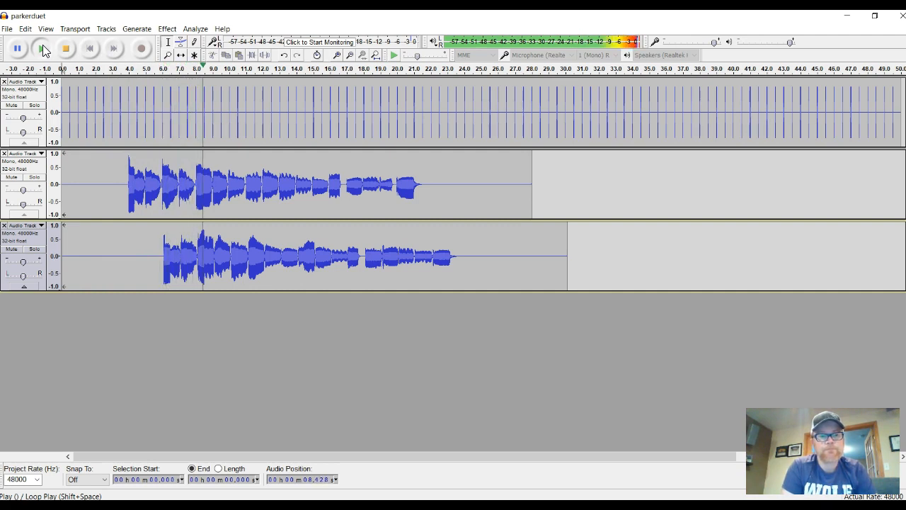
click(68, 48)
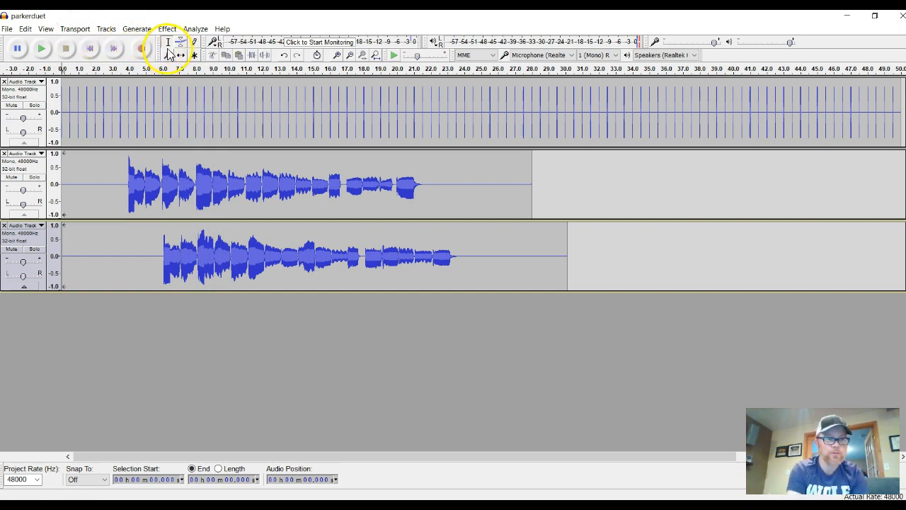
- Select the whole second part and shift it about 0.14 s earlier so its first note starts at about 6 s
double_click(119, 257)
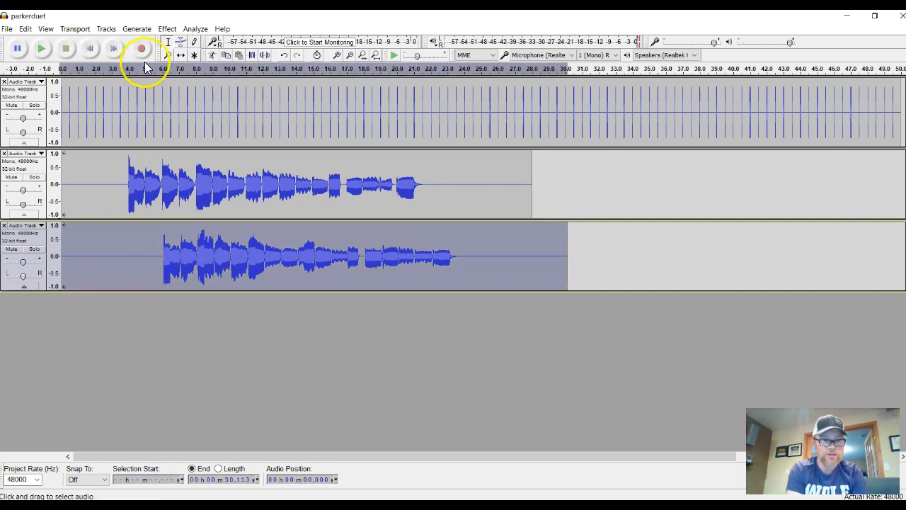
click(111, 194)
double_click(128, 255)
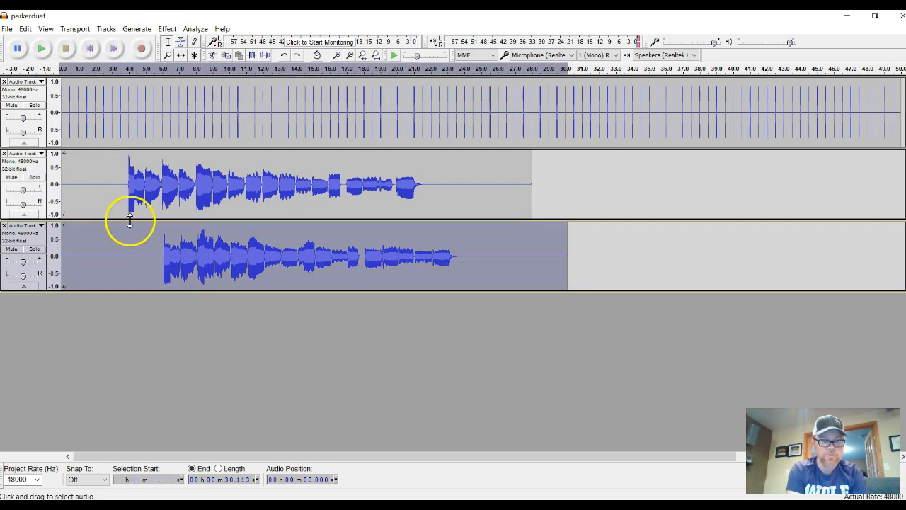
click(181, 54)
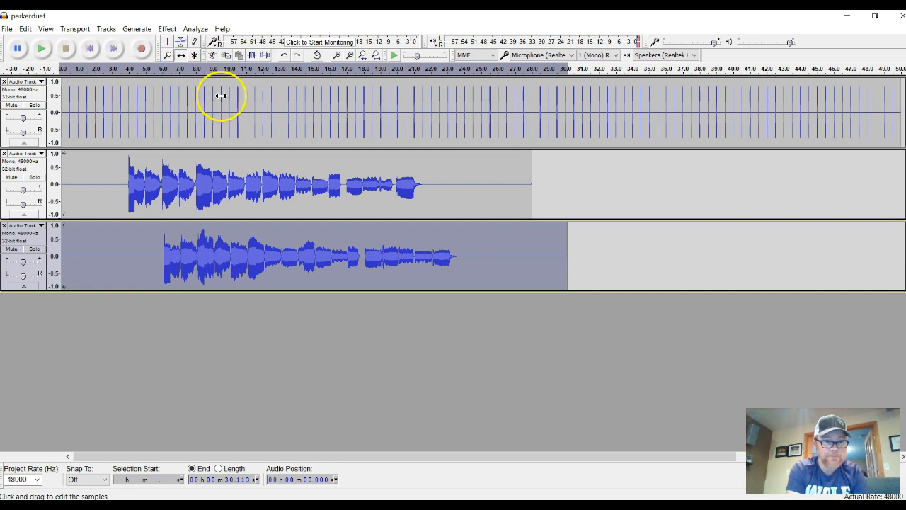
drag(192, 254, 190, 254)
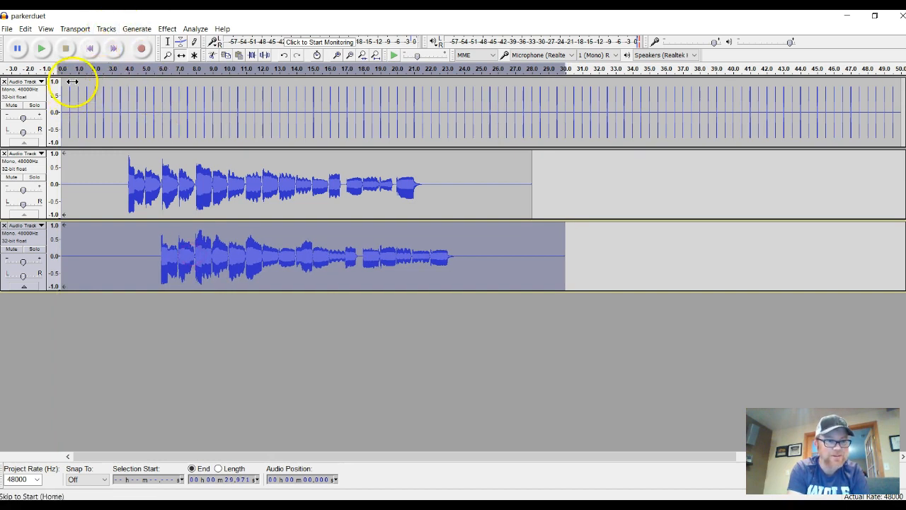
- Play back both parts and the clicks from the beginning to check the second part's new position, and stop playback
click(89, 48)
click(46, 49)
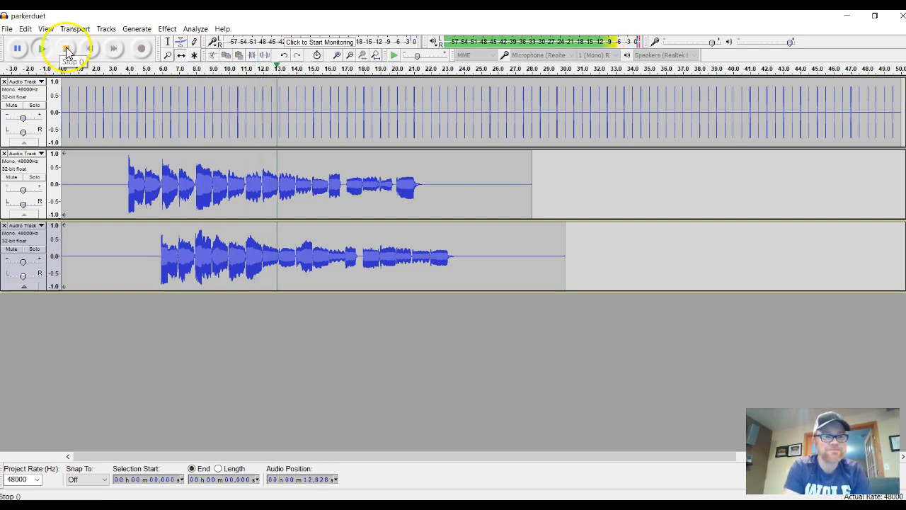
click(66, 47)
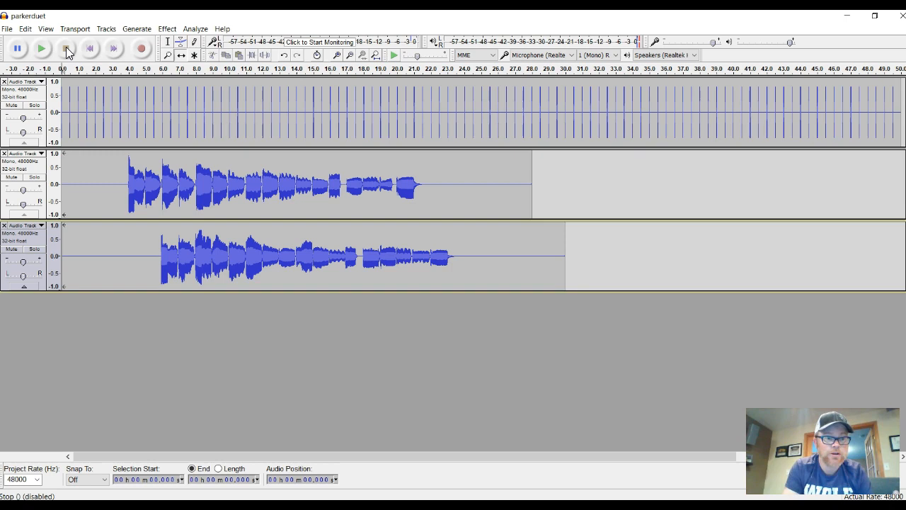
- Mute the click track, play both recorded parts from the beginning without it, and stop playback
click(12, 106)
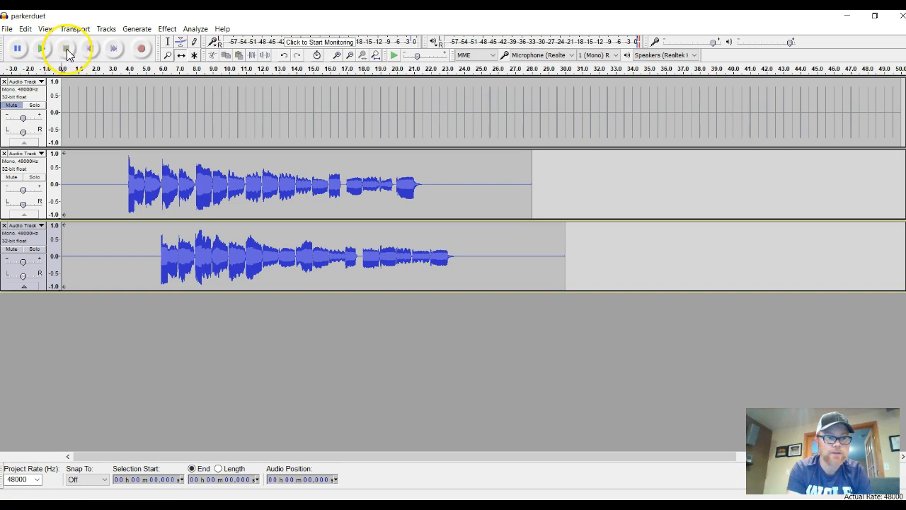
click(44, 48)
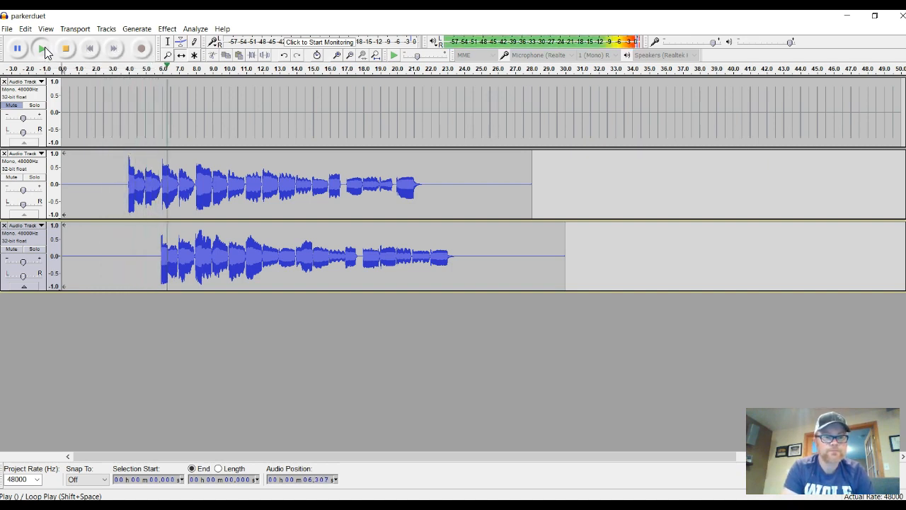
click(68, 48)
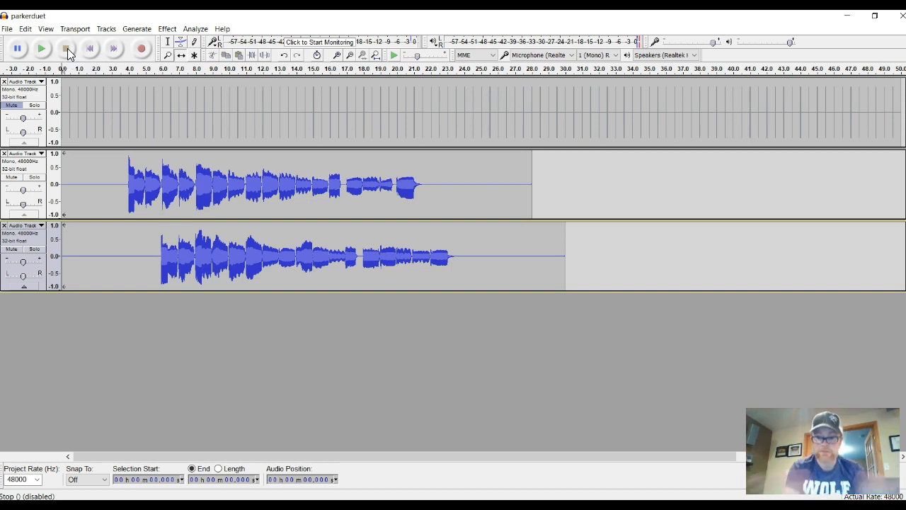
- Remove the click track and cut about the first 3 s of silence from both recorded parts together
click(5, 82)
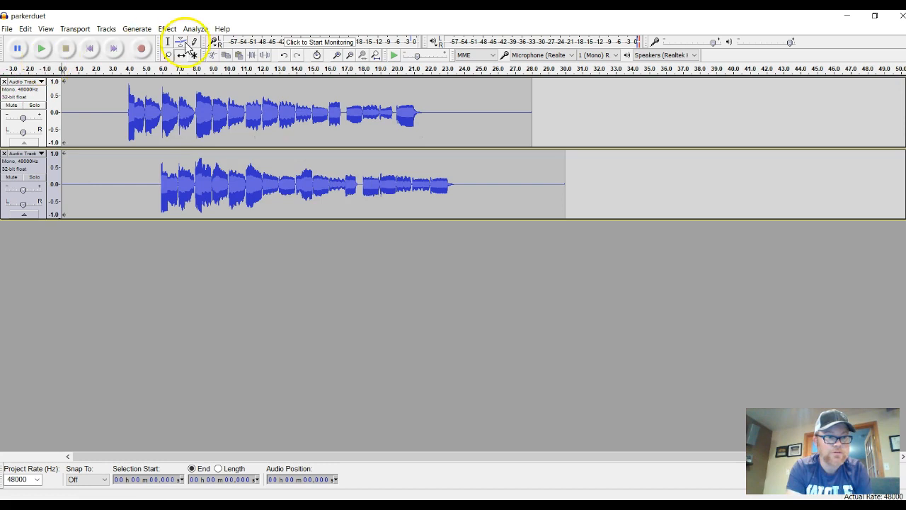
click(167, 43)
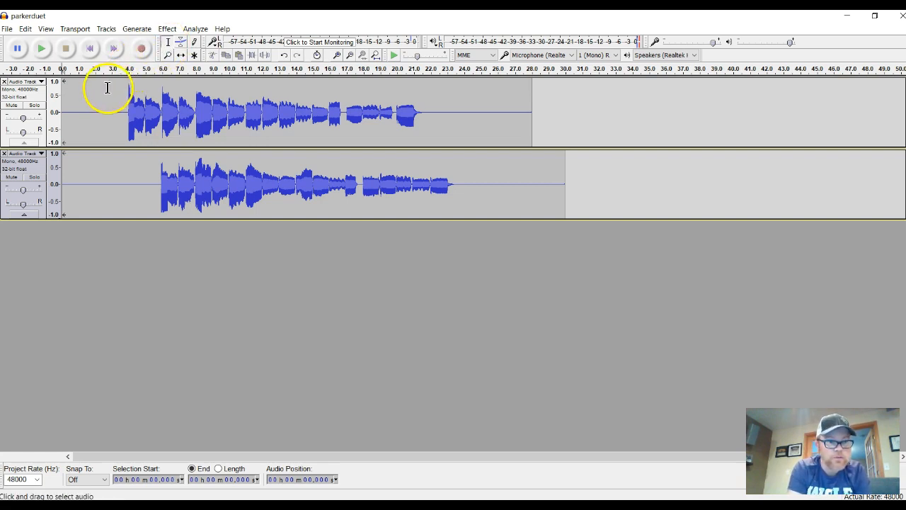
drag(114, 86, 61, 175)
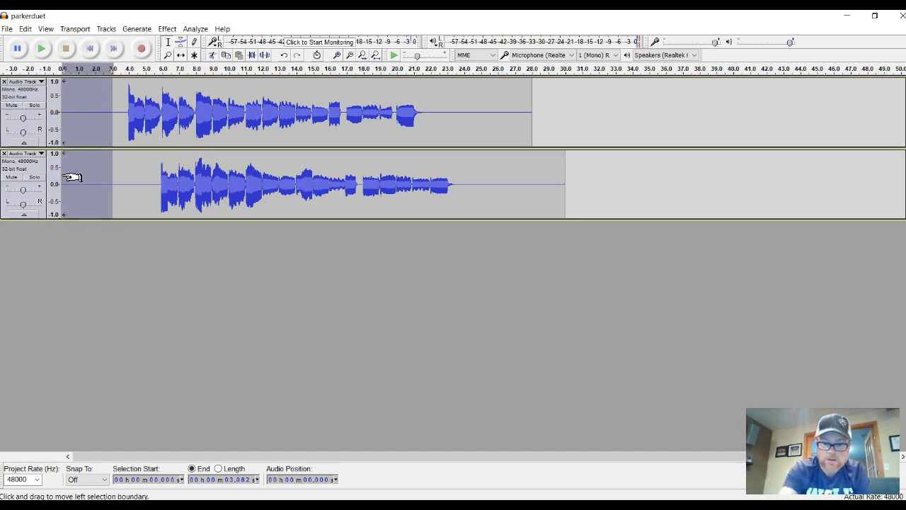
key(Delete)
- Play back both trimmed parts from the beginning to check the shortened lead-in, and stop playback
click(40, 49)
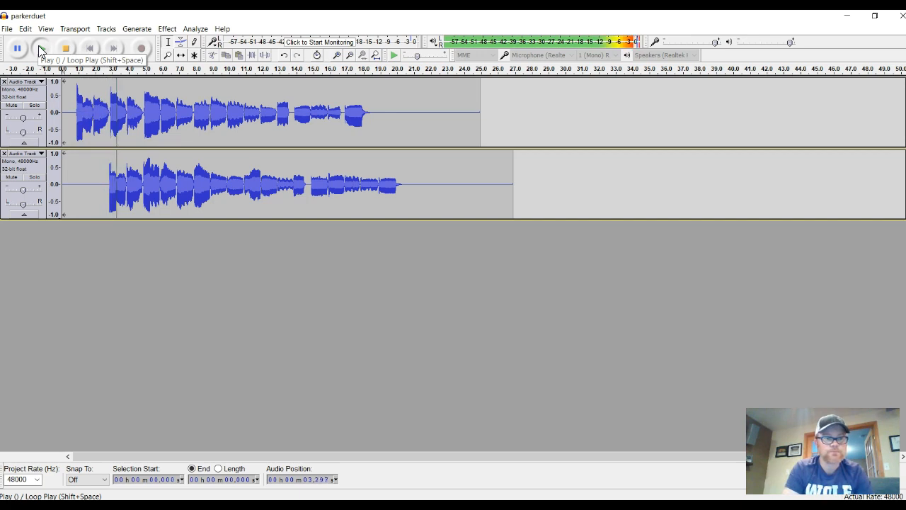
click(63, 49)
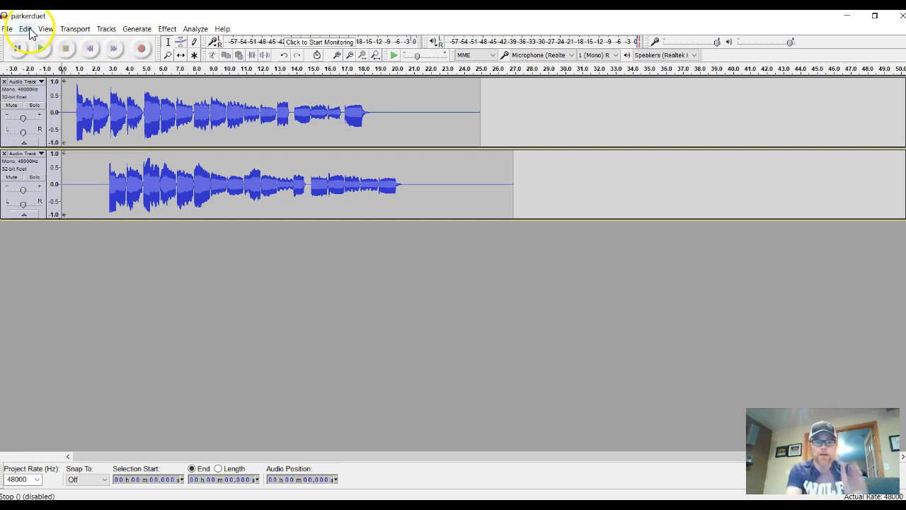
drag(290, 102, 420, 138)
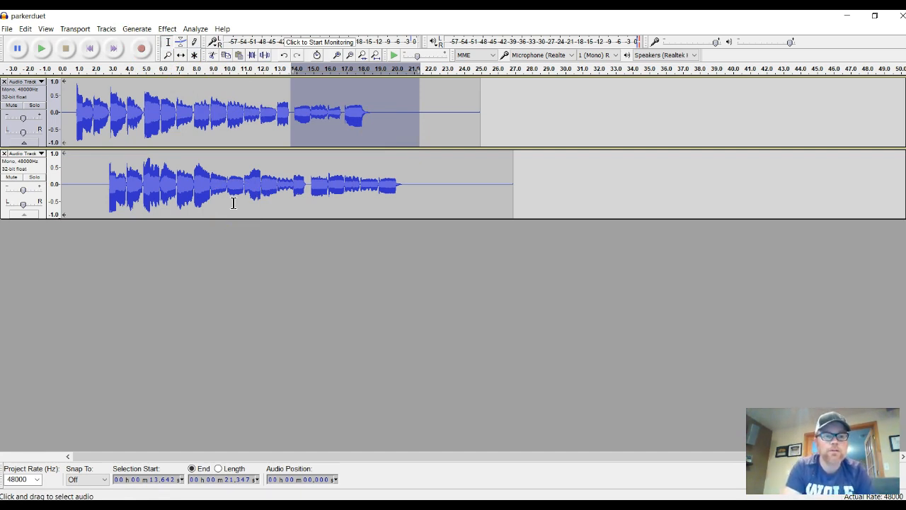
drag(324, 226, 427, 259)
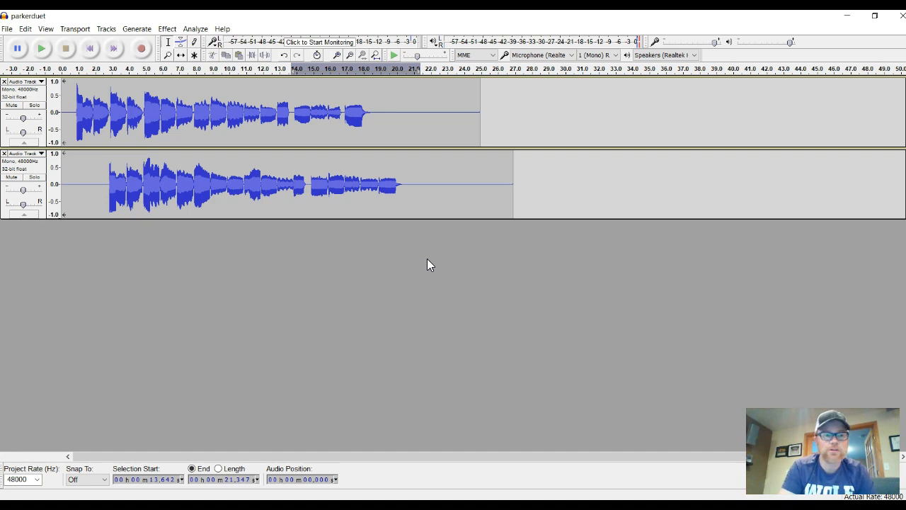
- Save the edited duet project under its existing name
click(8, 30)
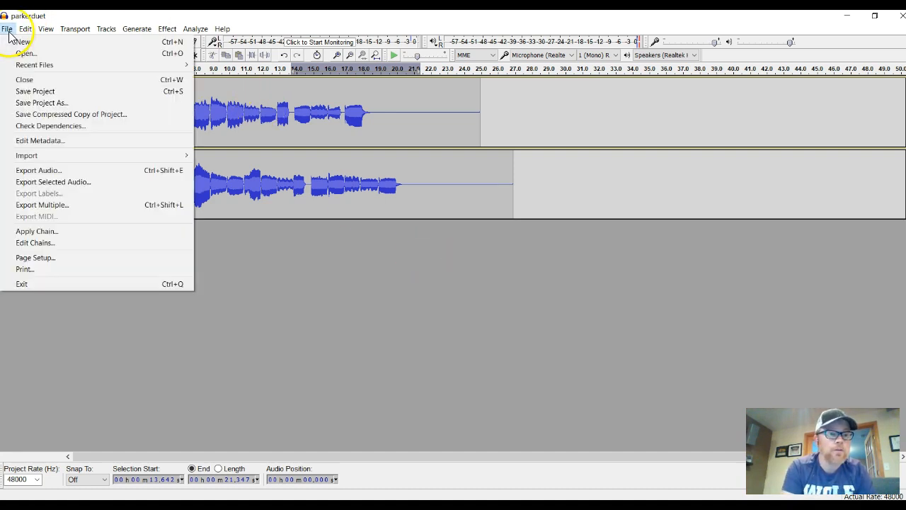
click(55, 92)
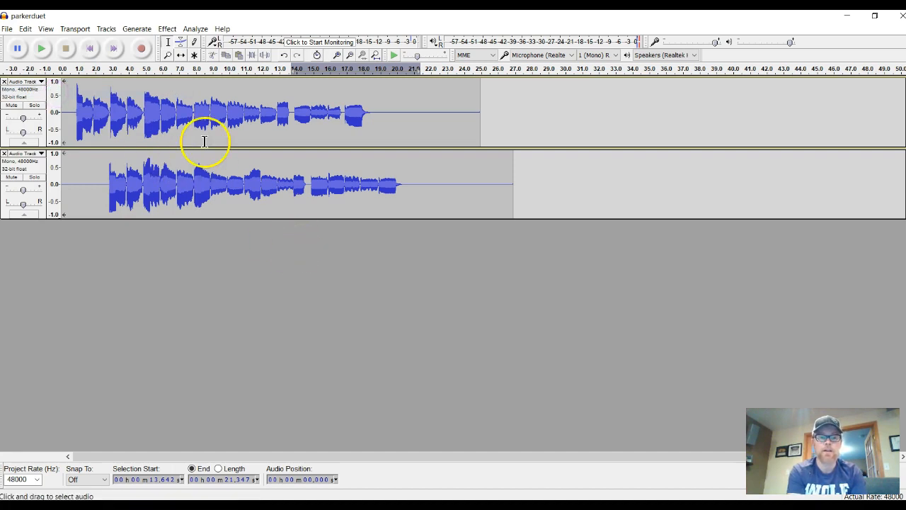
click(8, 29)
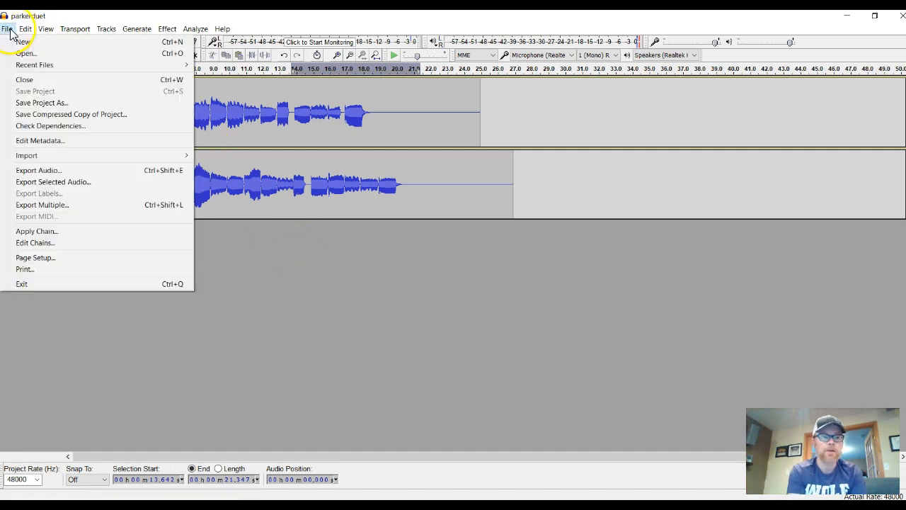
click(47, 104)
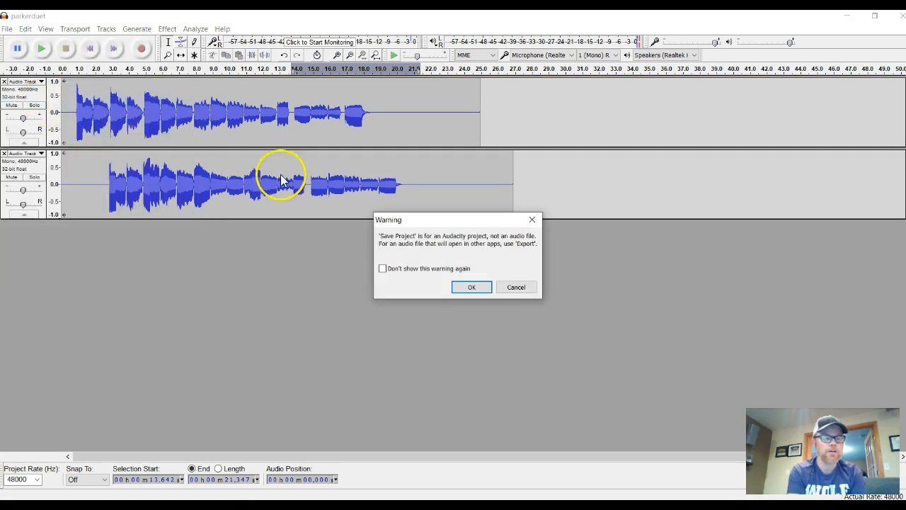
click(463, 288)
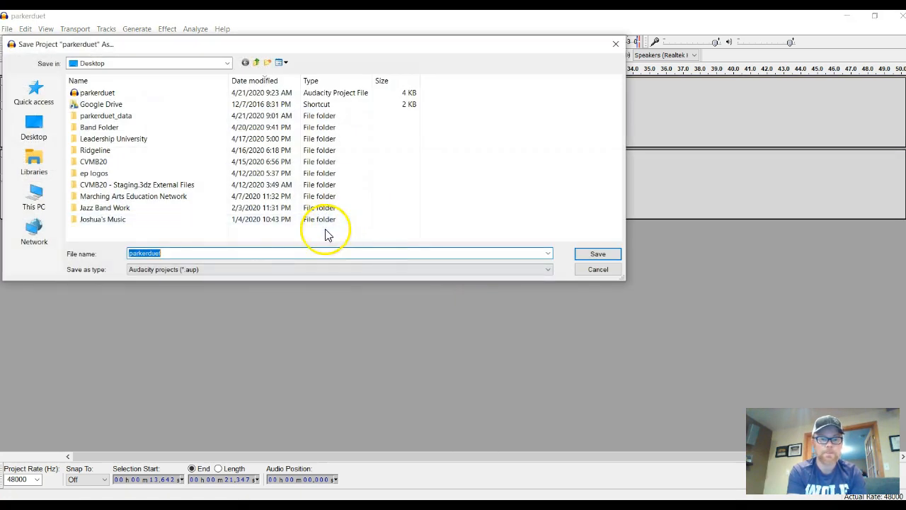
click(190, 249)
text(2)
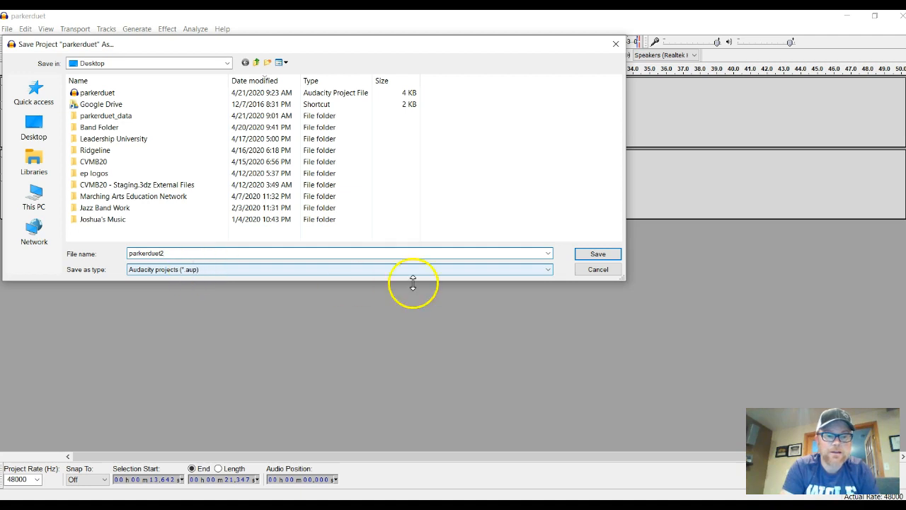
click(597, 271)
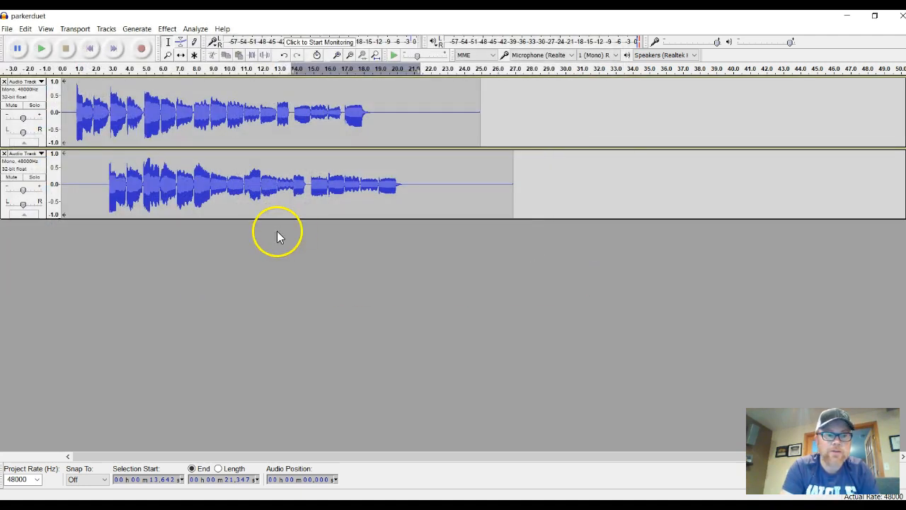
- Export the duet to the Desktop as parkerduet in WAV (Microsoft) signed 16 bit PCM format
click(7, 29)
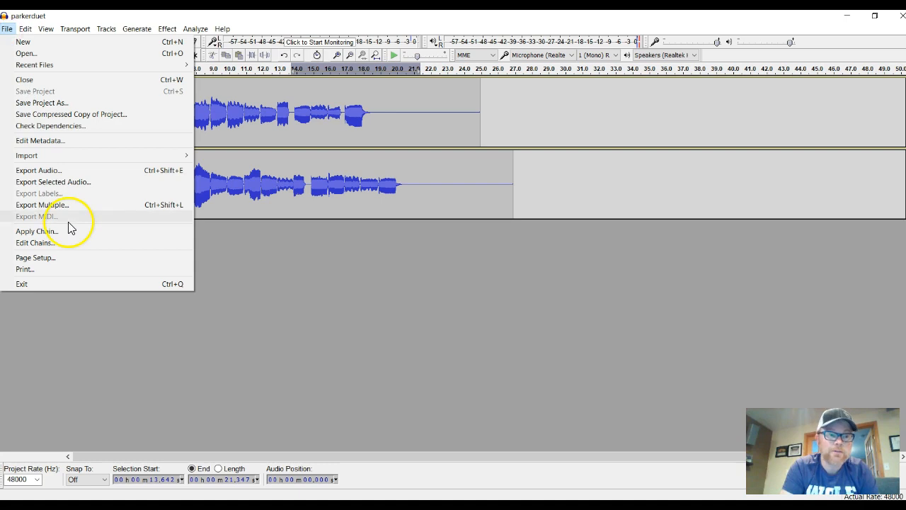
click(93, 173)
click(203, 253)
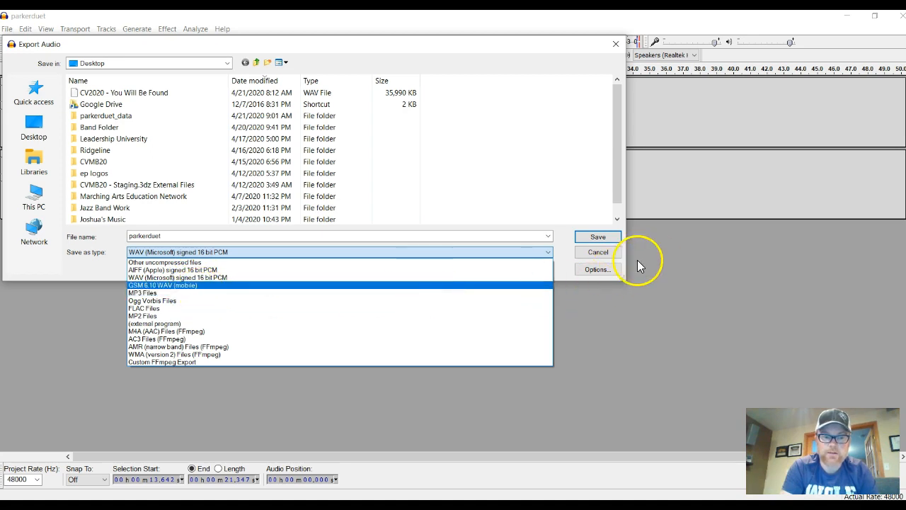
click(602, 270)
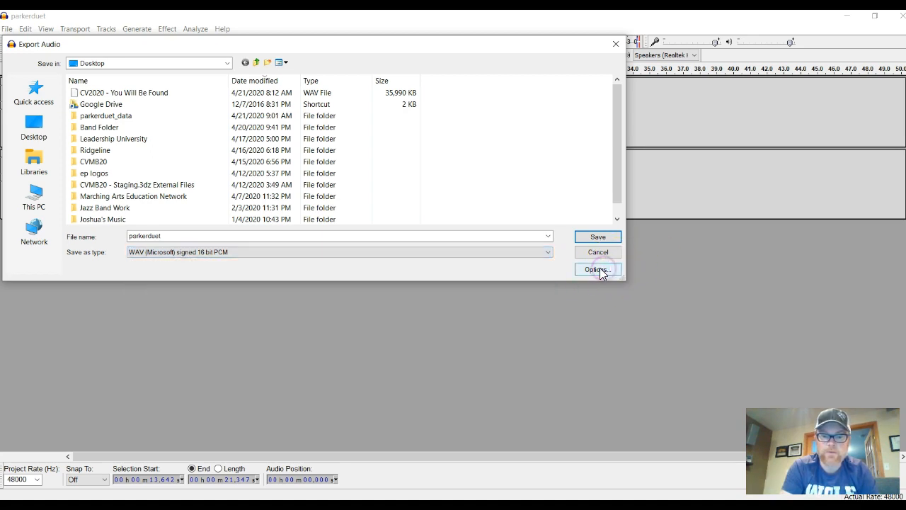
click(598, 237)
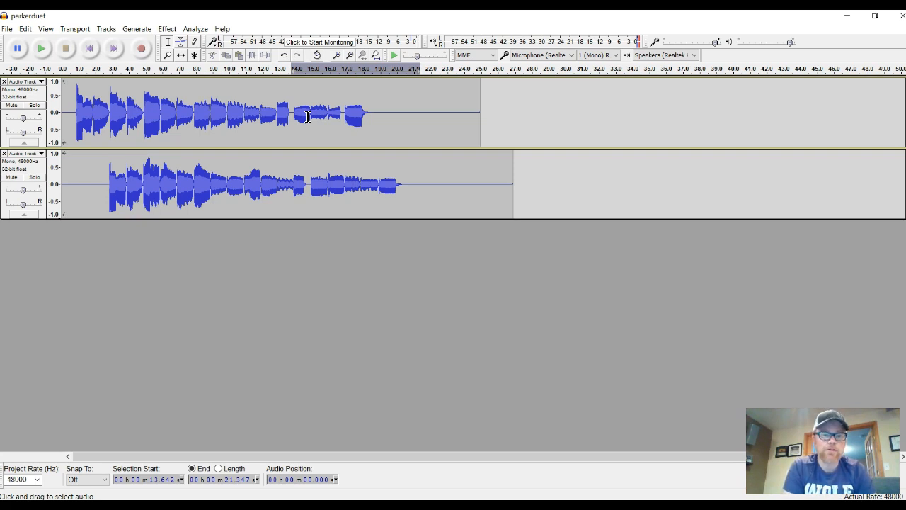
click(167, 29)
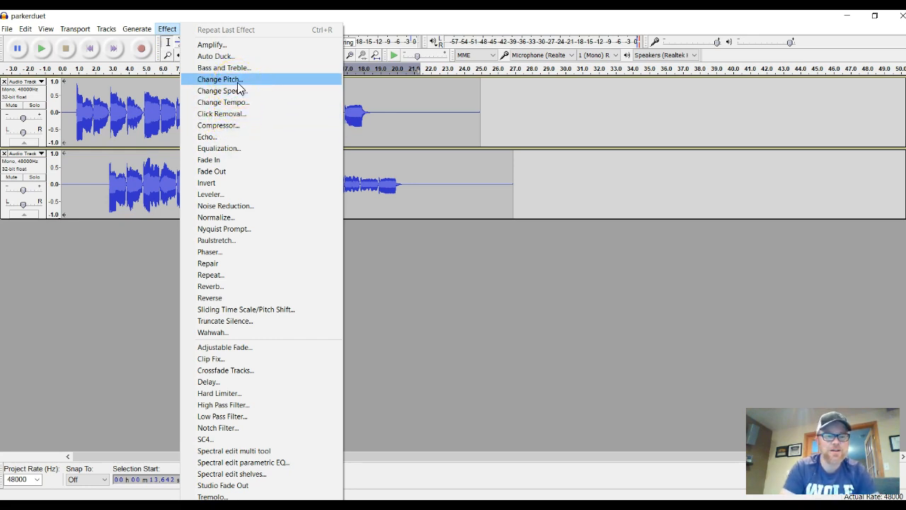
click(419, 186)
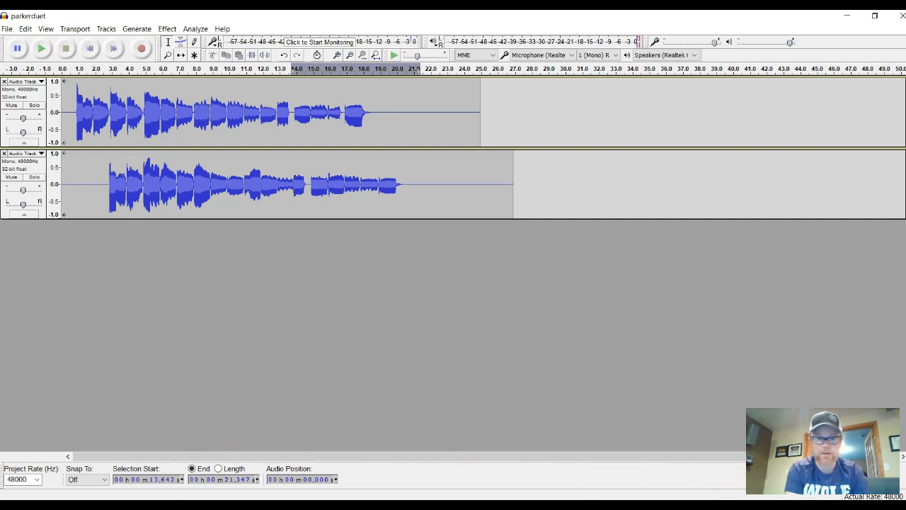
click(544, 506)
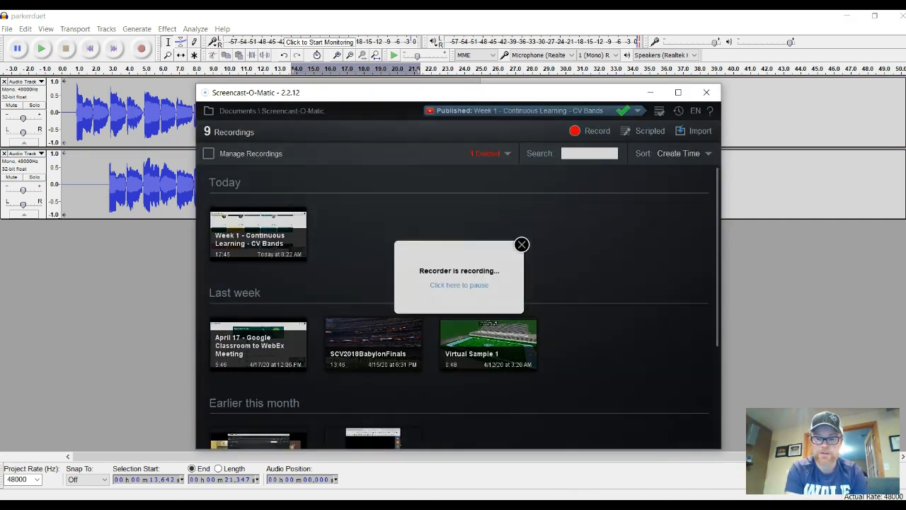